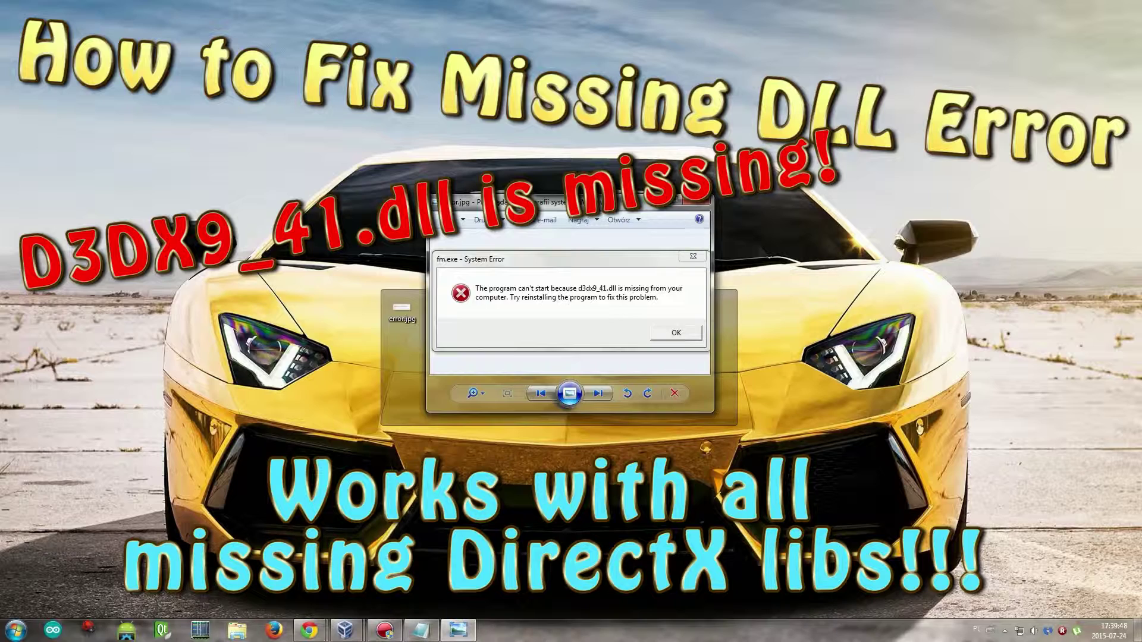
Step: Reposition the error.jpg screenshot window, then bring the links.txt download notes to the front
left_click_drag(589, 204, 588, 243)
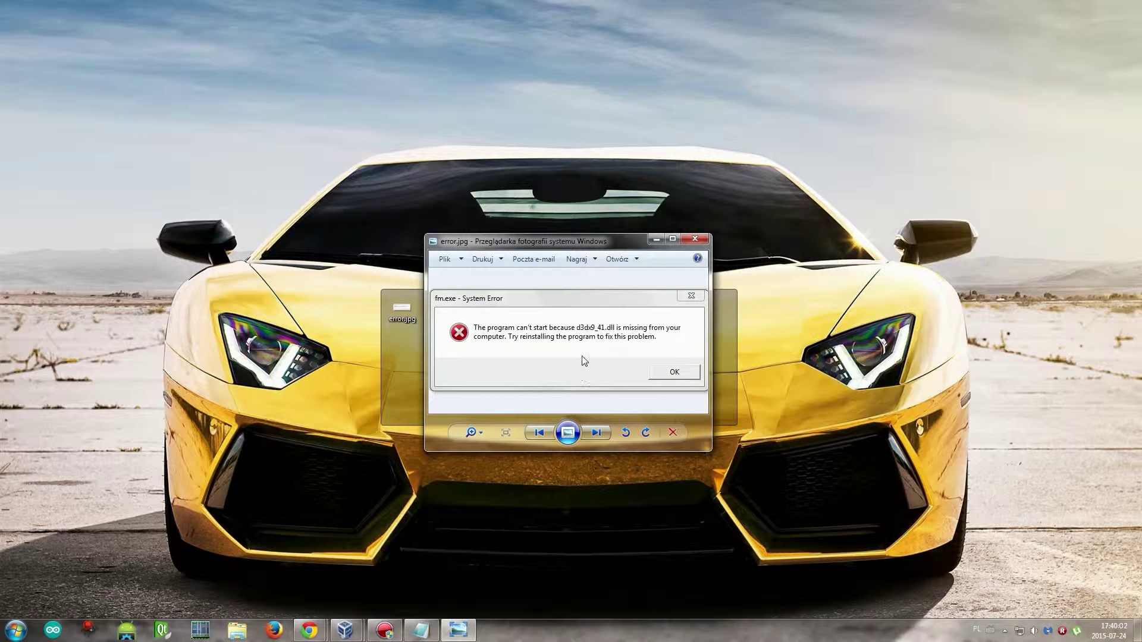
left_click_drag(584, 235, 600, 216)
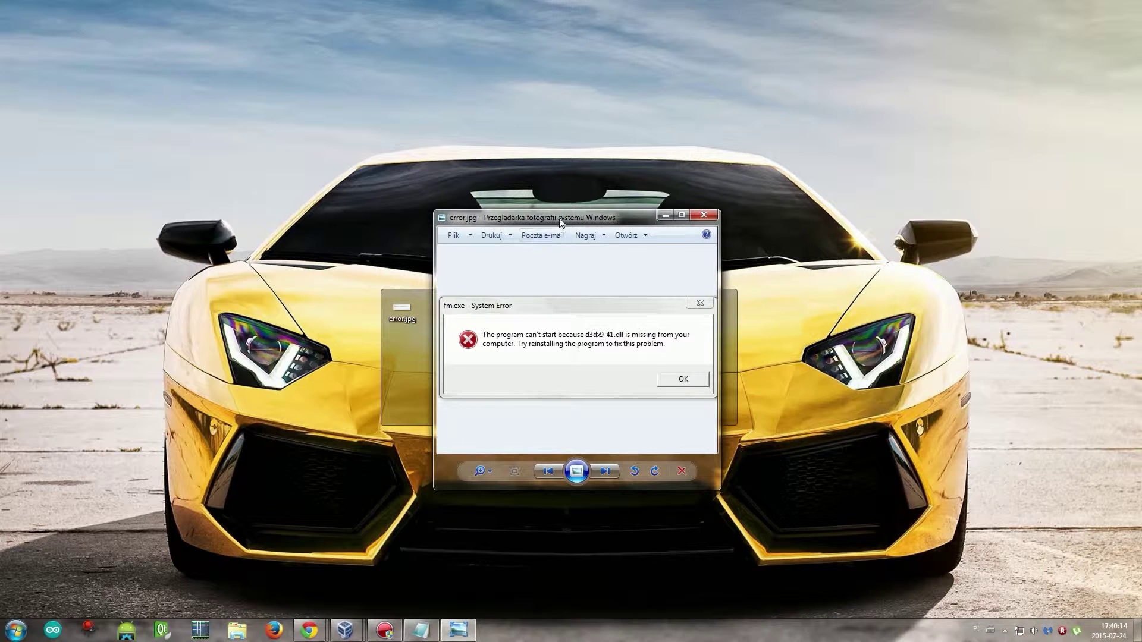
mouse_move(560, 222)
left_mouse_down()
mouse_move(718, 191)
mouse_move(571, 191)
mouse_move(581, 219)
mouse_move(548, 180)
mouse_move(547, 223)
left_mouse_up()
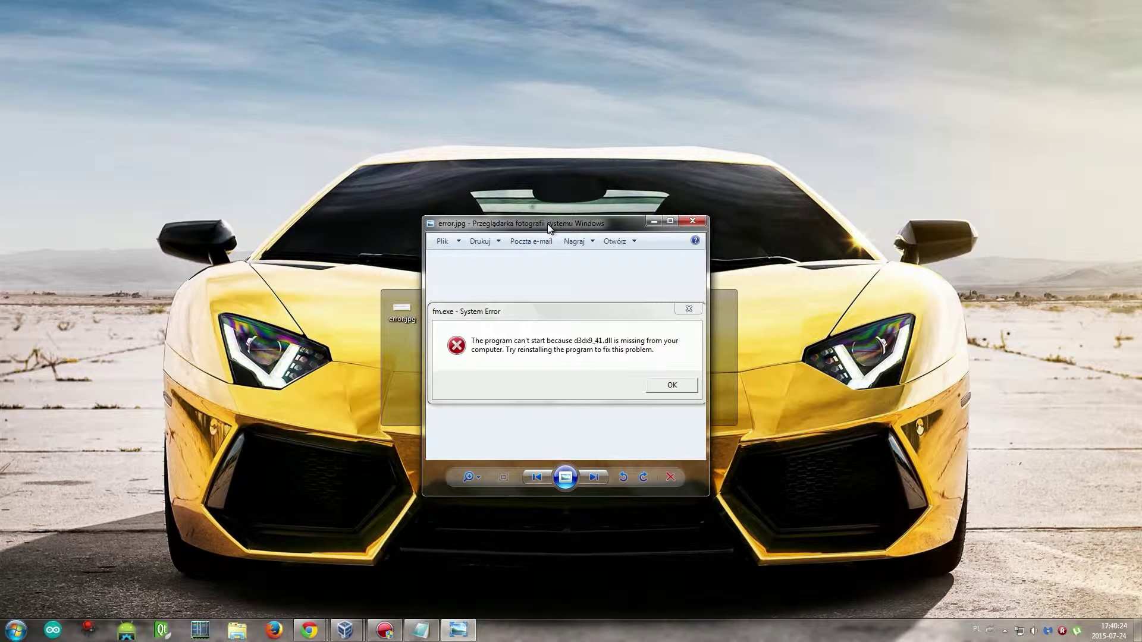
mouse_move(547, 224)
left_mouse_down()
mouse_move(562, 219)
mouse_move(533, 216)
left_mouse_up()
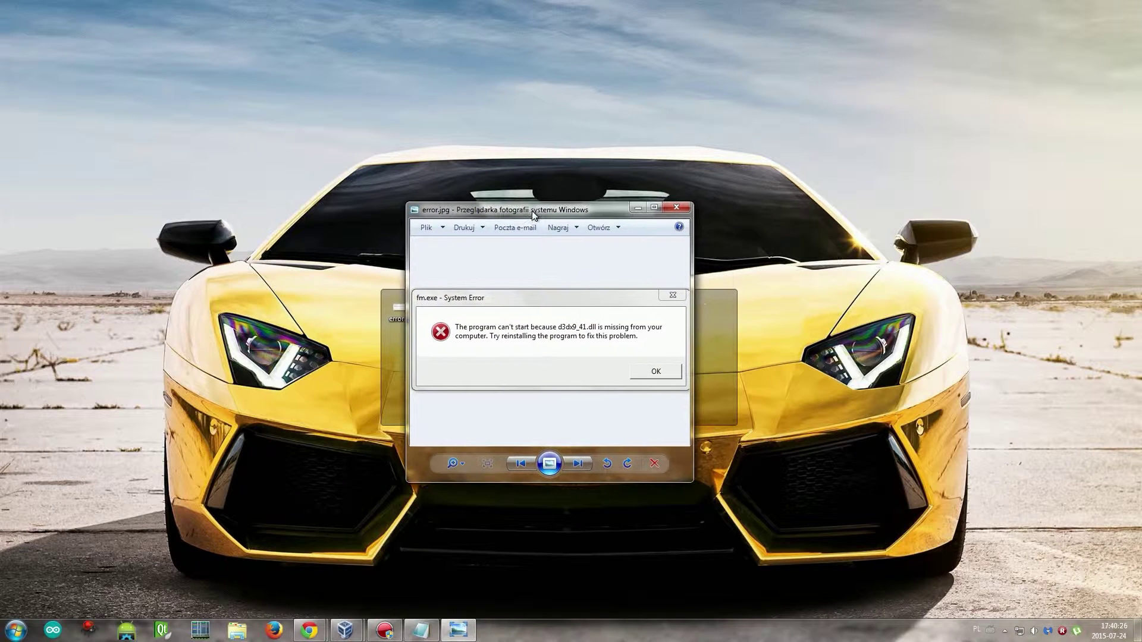
left_click(421, 629)
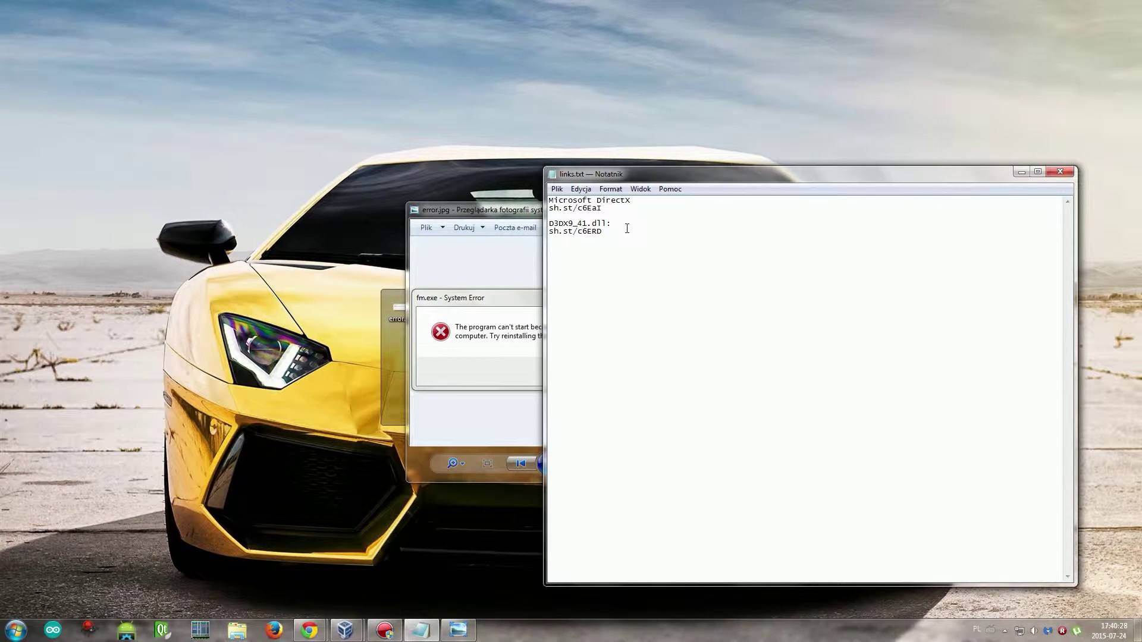
Step: Open the DirectX short link sh.st/c6EaI in Chrome and request the DirectX web installer download
left_click_drag(607, 208, 550, 208)
key("ctrl+c")
mouse_move(309, 630)
left_click(360, 582)
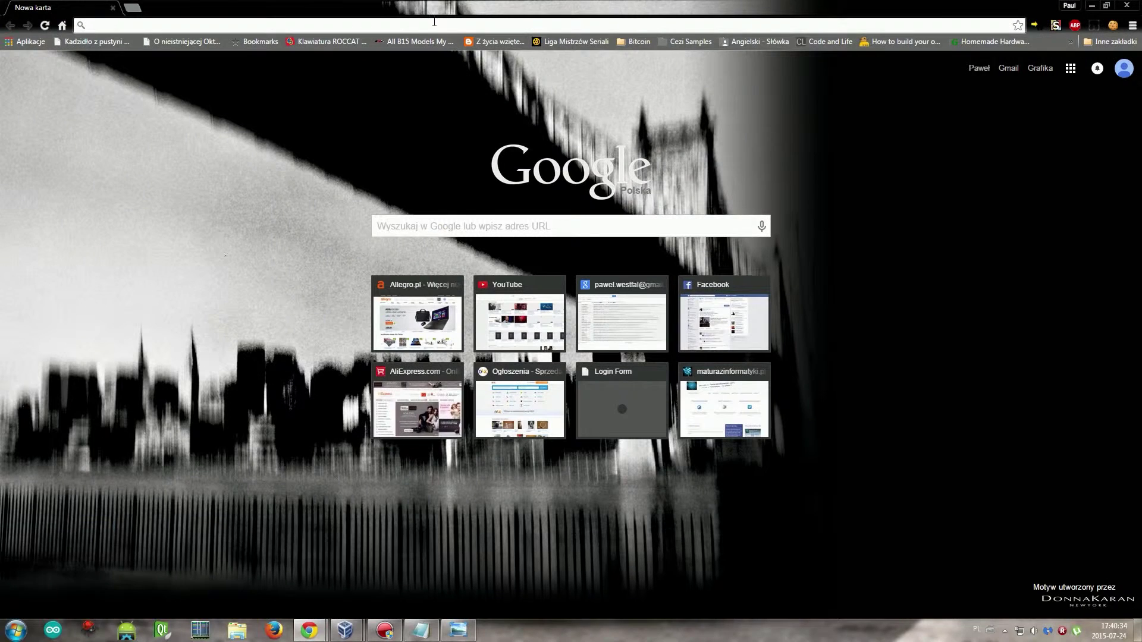
key("ctrl+v")
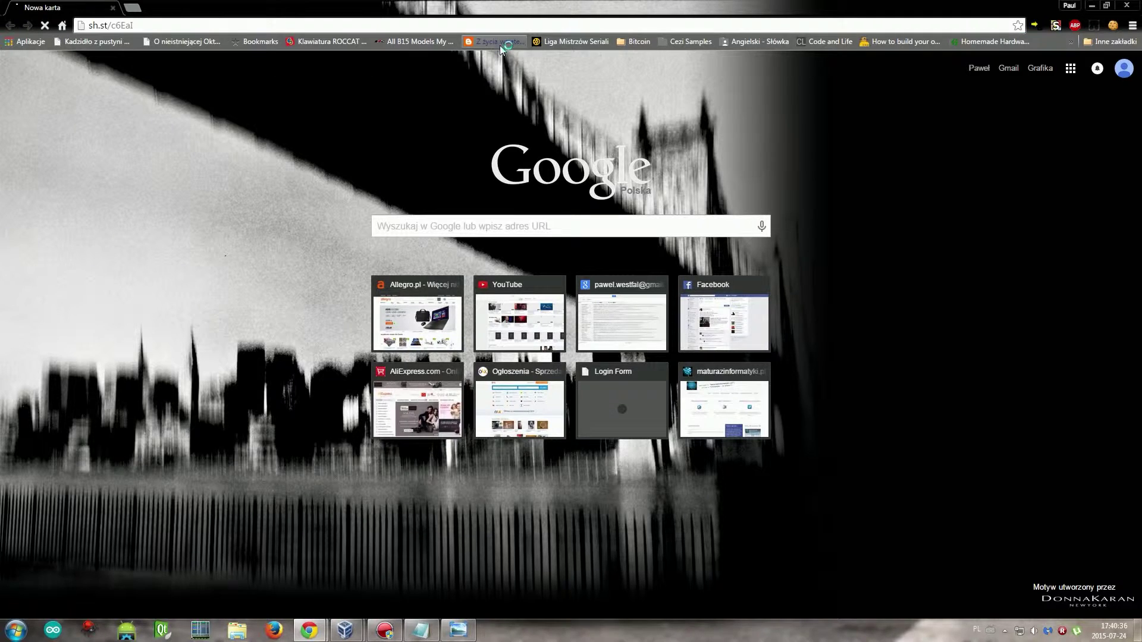
key("Return")
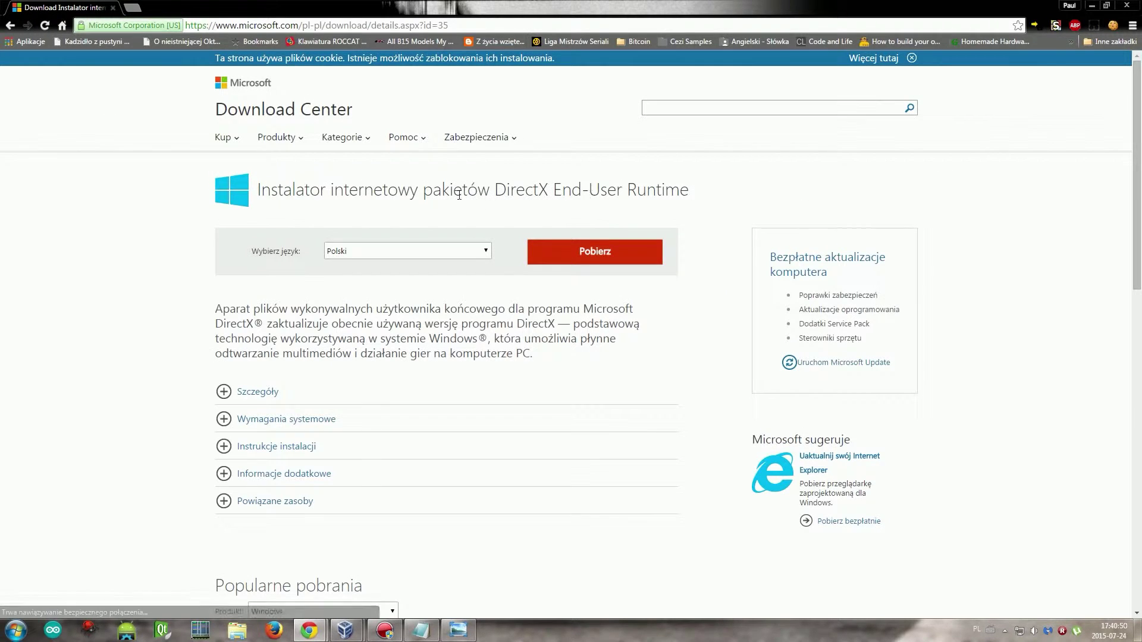
left_click(615, 260)
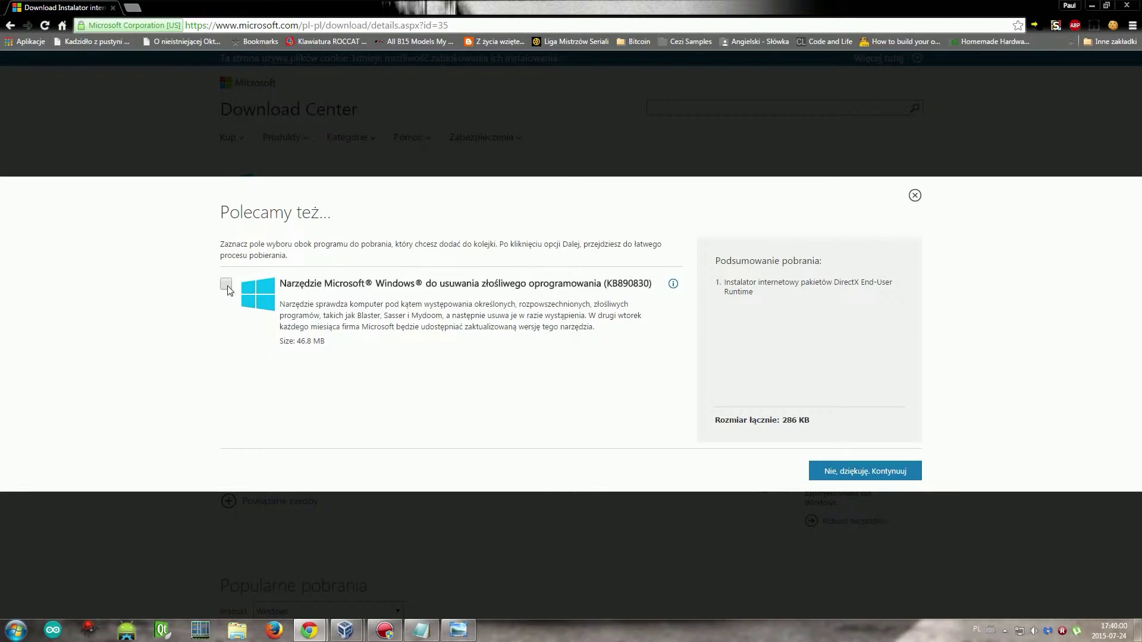
Step: Save dxwebsetup.exe without the recommended extra tool, then minimize Chrome and the notes
left_click(836, 478)
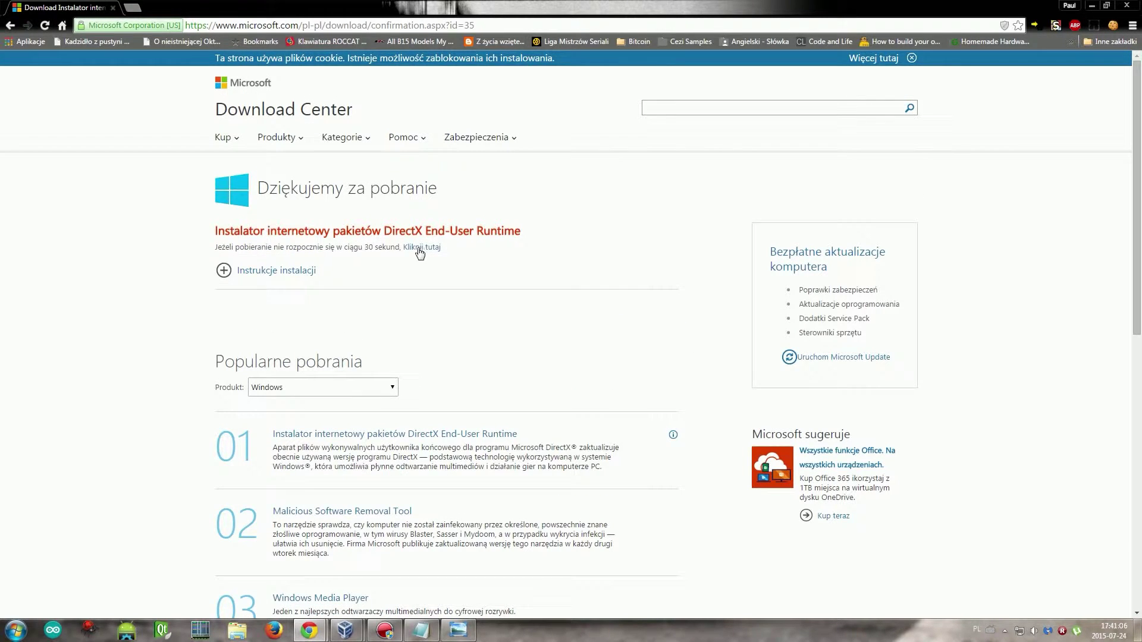
left_click(419, 248)
left_click(470, 299)
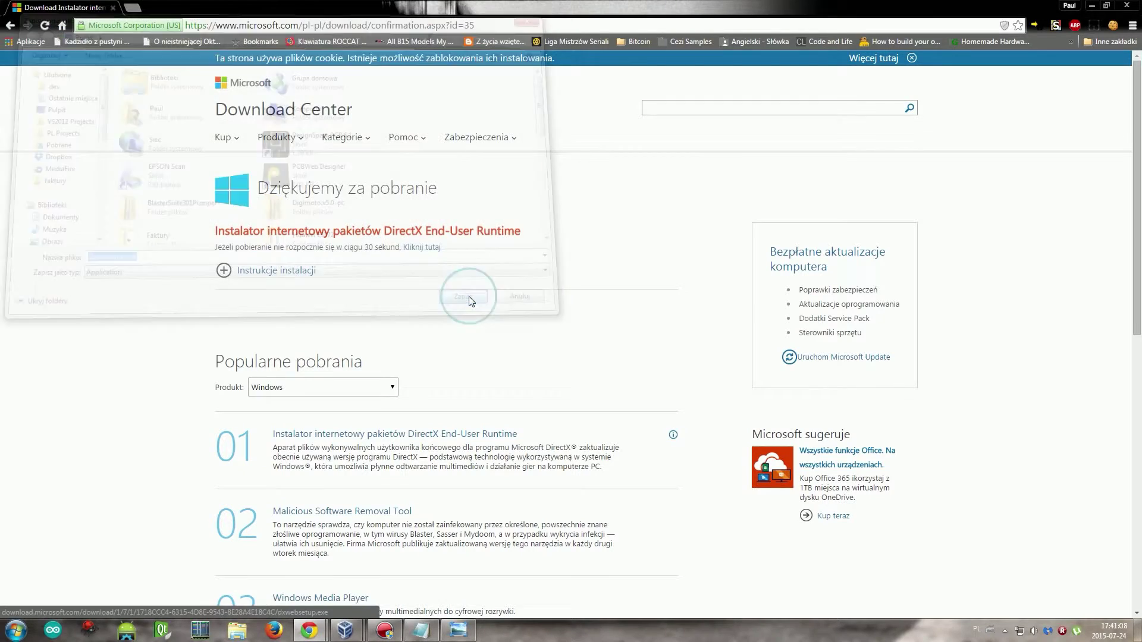
left_click(1099, 6)
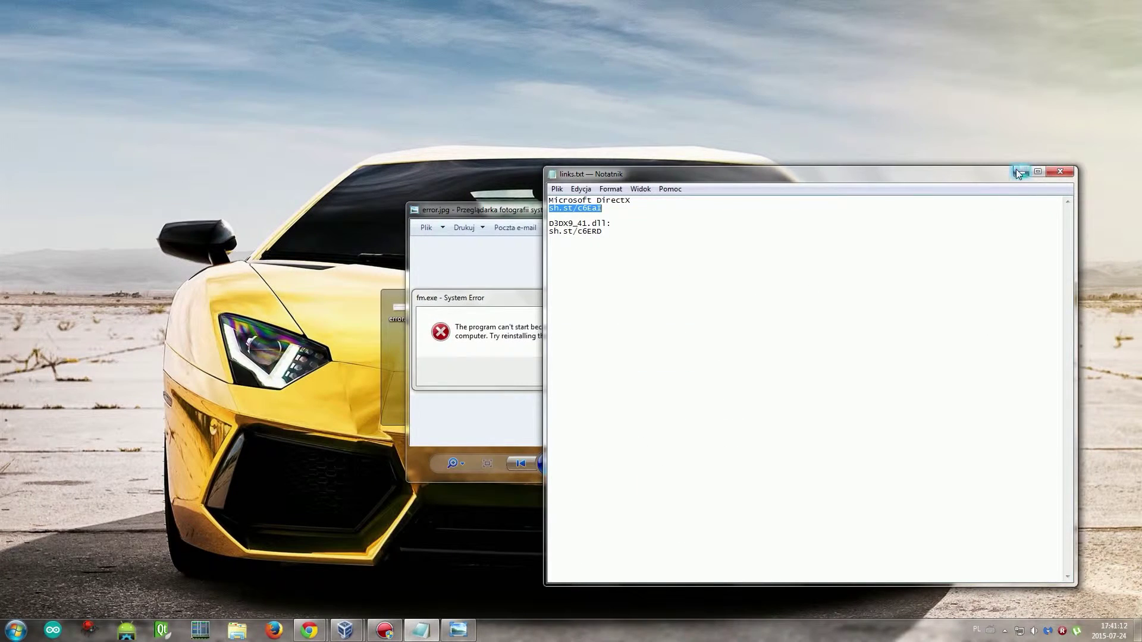
left_click(1021, 172)
Step: Close the error screenshot, run dxwebsetup.exe and accept the DirectX licence agreement
left_click(677, 209)
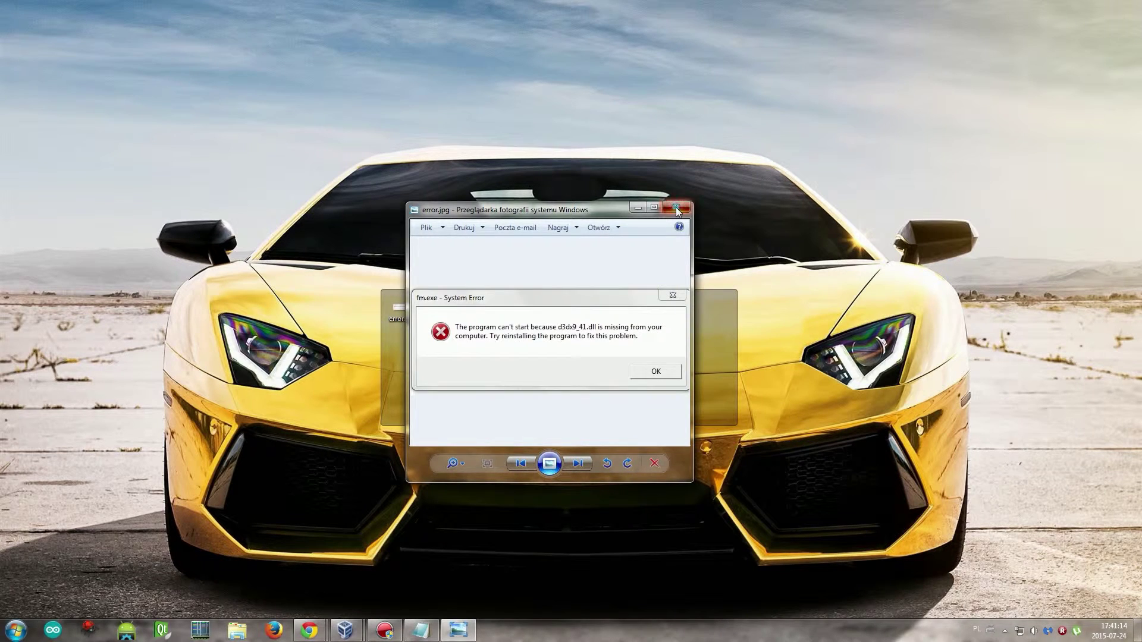
left_click(453, 309)
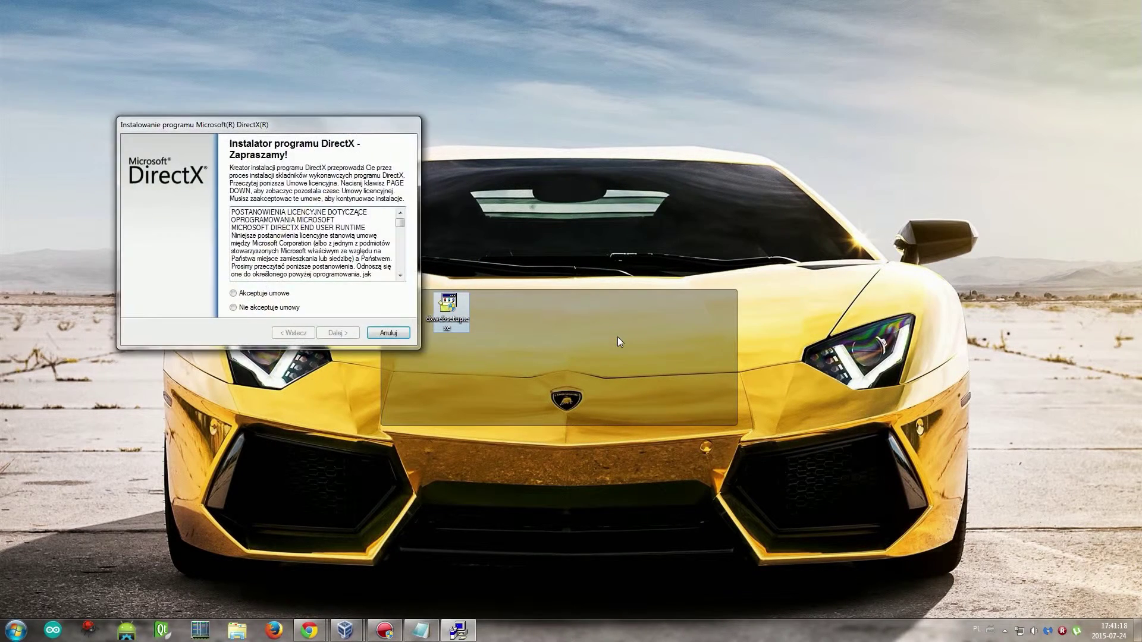
left_click(251, 298)
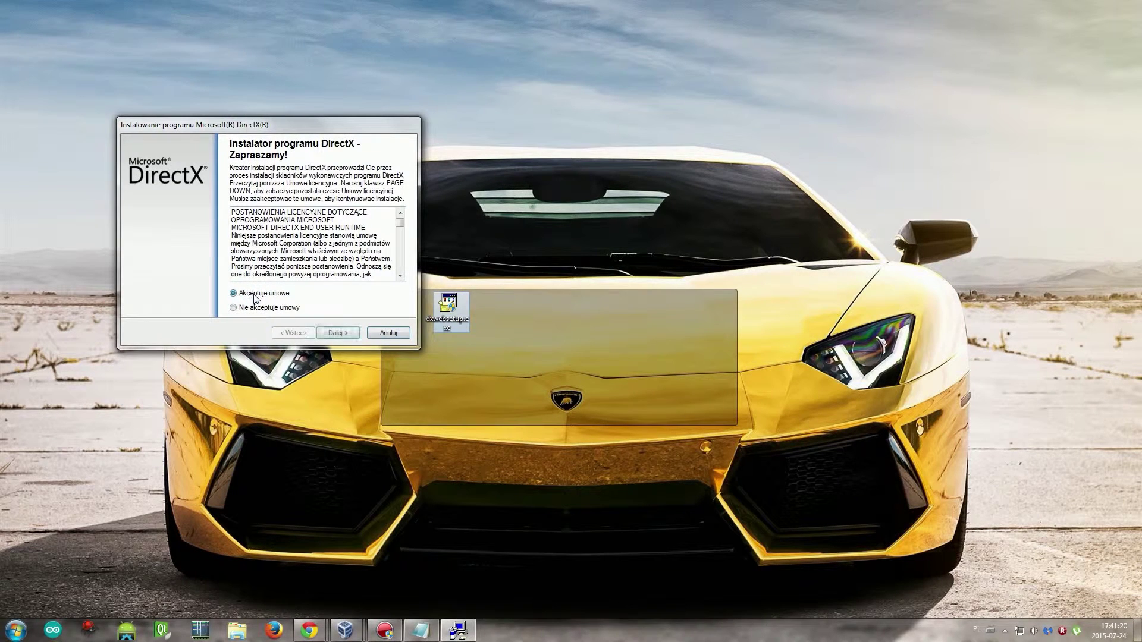
left_click(338, 333)
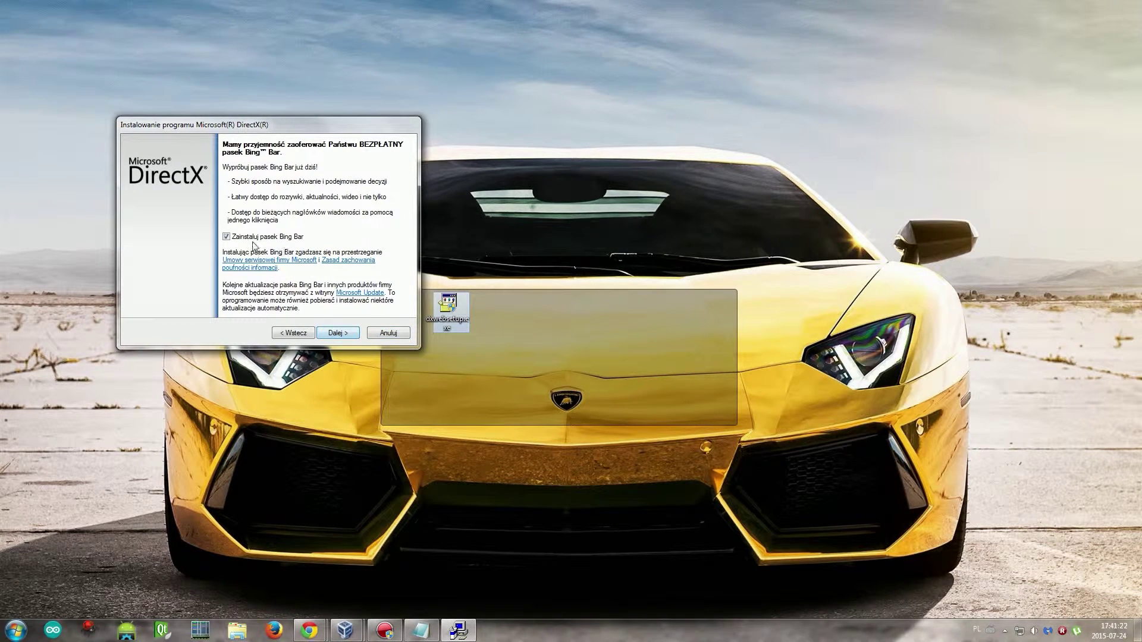
Step: Decline the Bing Bar and complete the DirectX runtime component installation
left_click(227, 237)
left_click(337, 335)
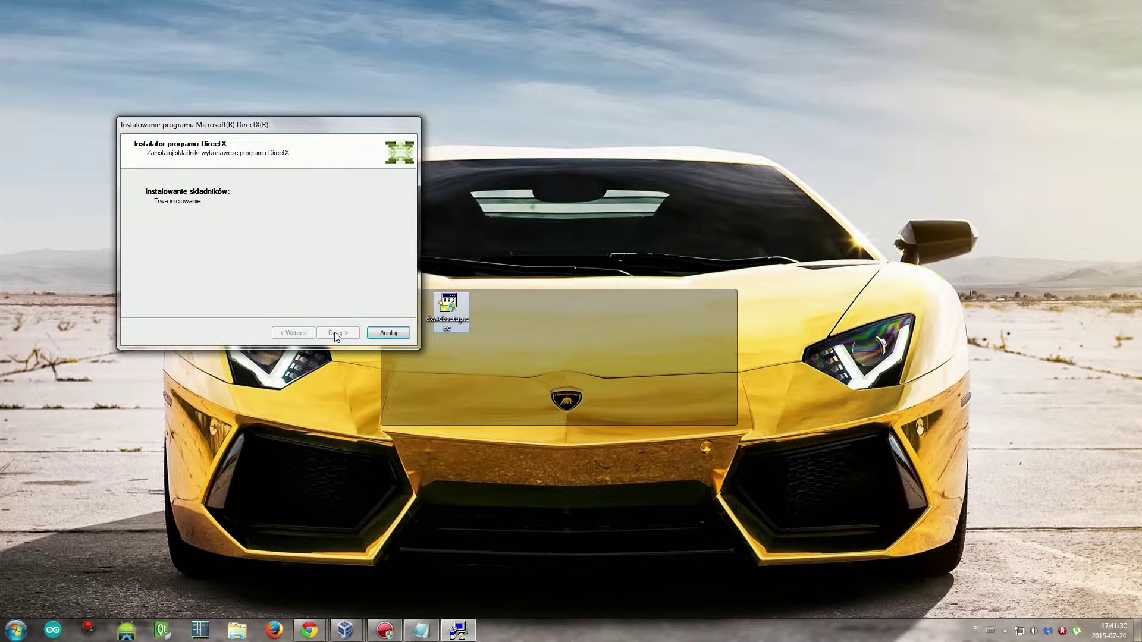
left_click_drag(310, 130, 379, 196)
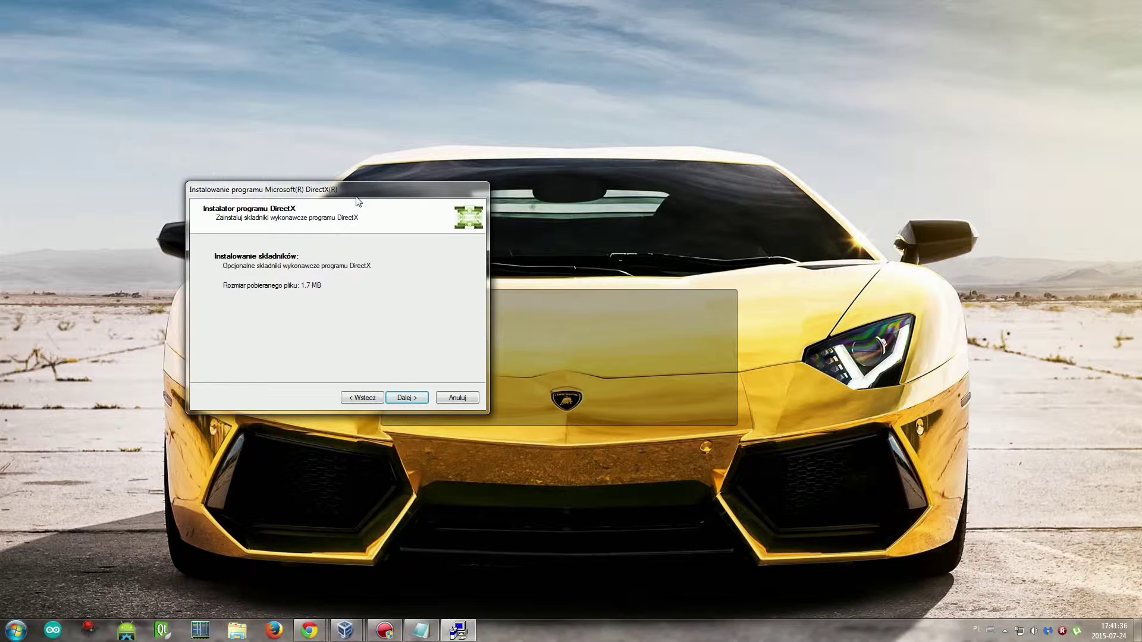
left_click(407, 398)
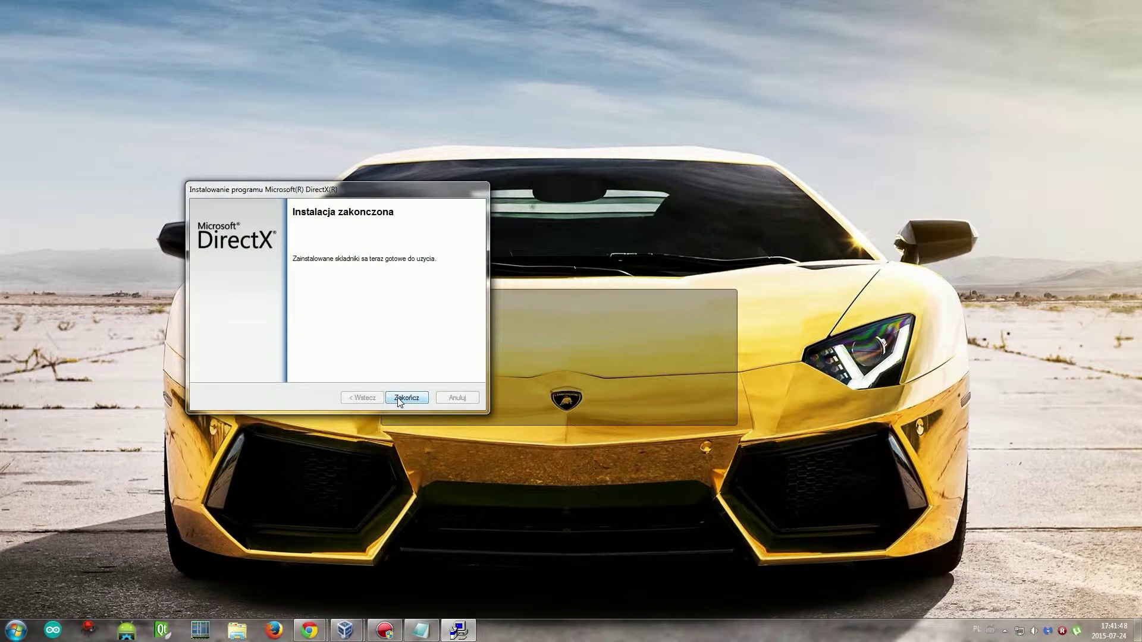
left_click(404, 398)
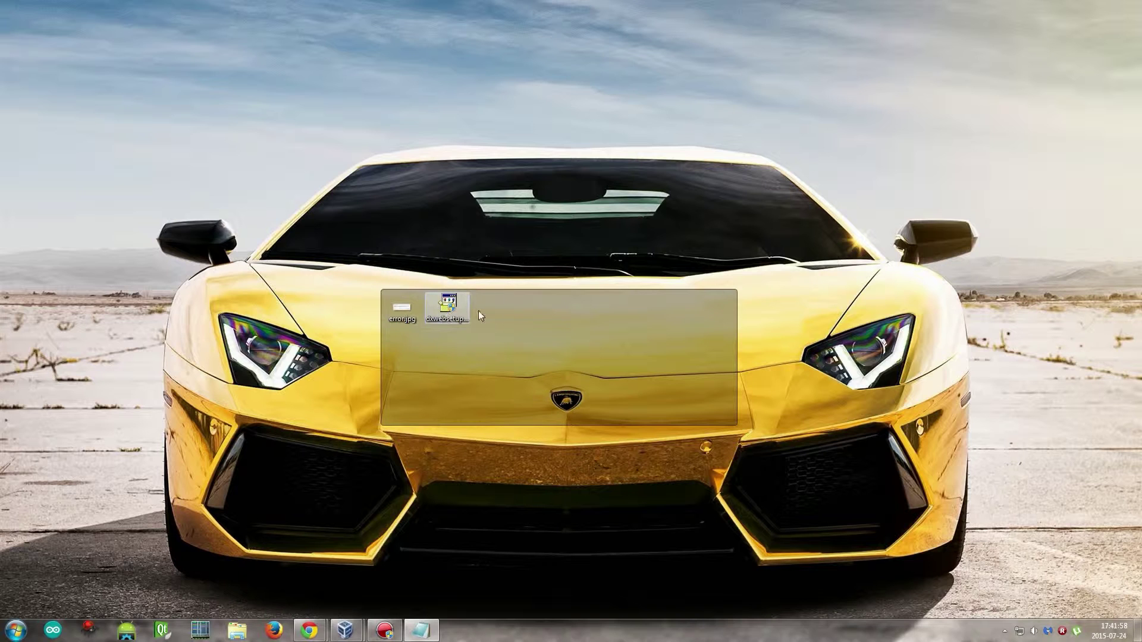
Step: Reopen error.jpg from the desktop in Windows Photo Viewer and nudge its window
double_click(401, 308)
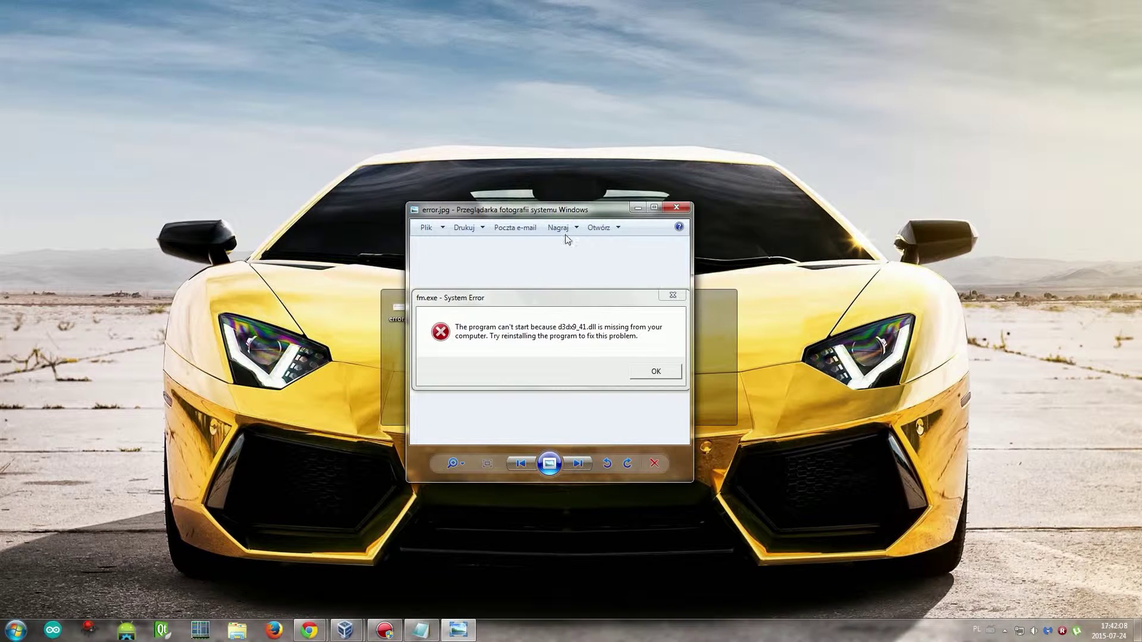
left_click_drag(566, 212, 580, 226)
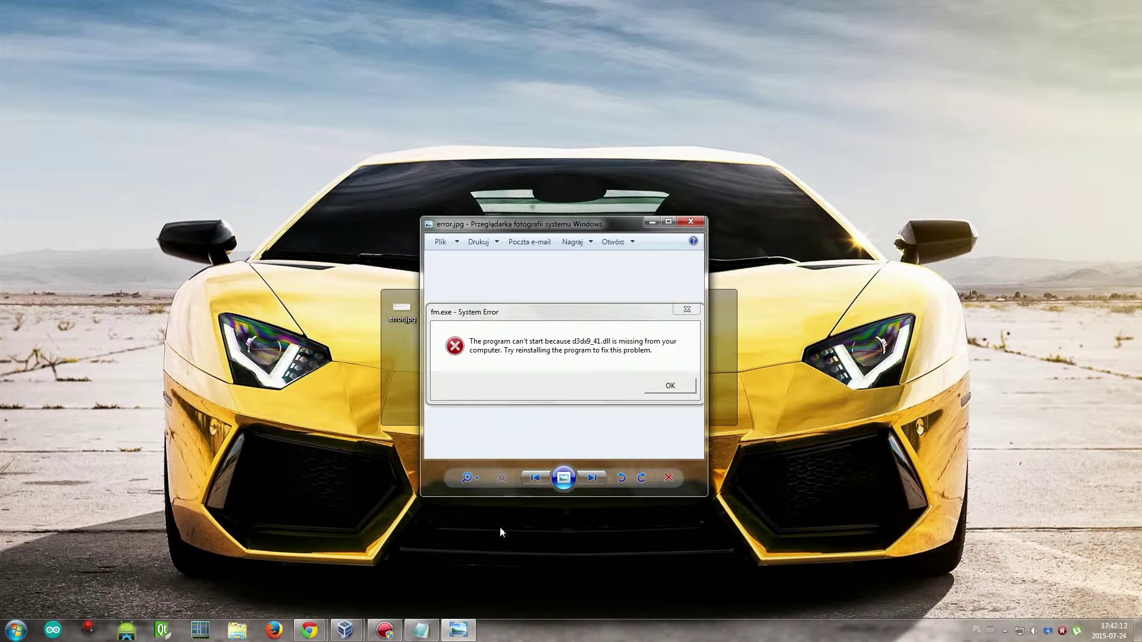
Step: Copy the D3DX9_41.dll short link sh.st/c6ERD from the links.txt notes
left_click(422, 629)
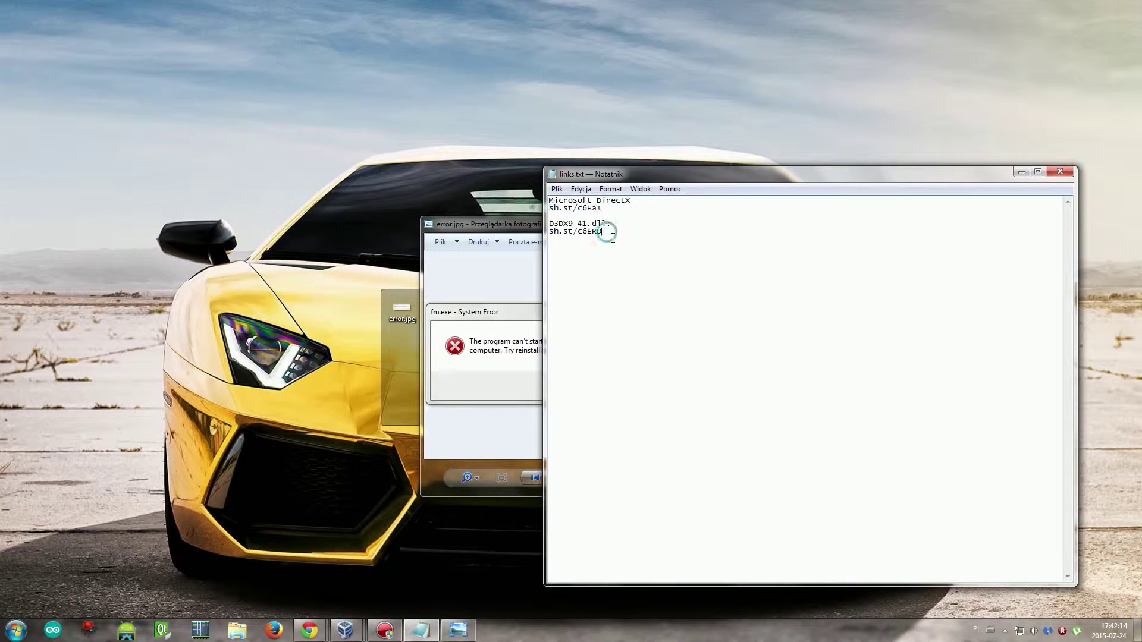
left_click_drag(603, 232, 549, 232)
right_click(561, 237)
left_click(580, 272)
Step: Open the copied link in a new maximized Chrome window
right_click(313, 631)
left_click(356, 572)
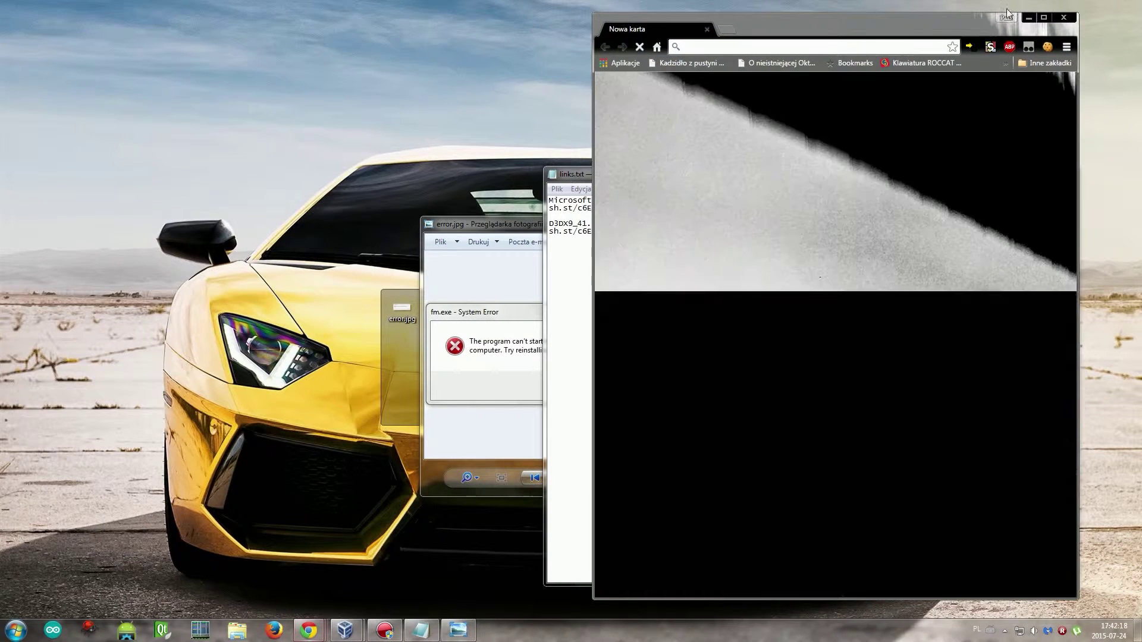
double_click(889, 27)
right_click(500, 23)
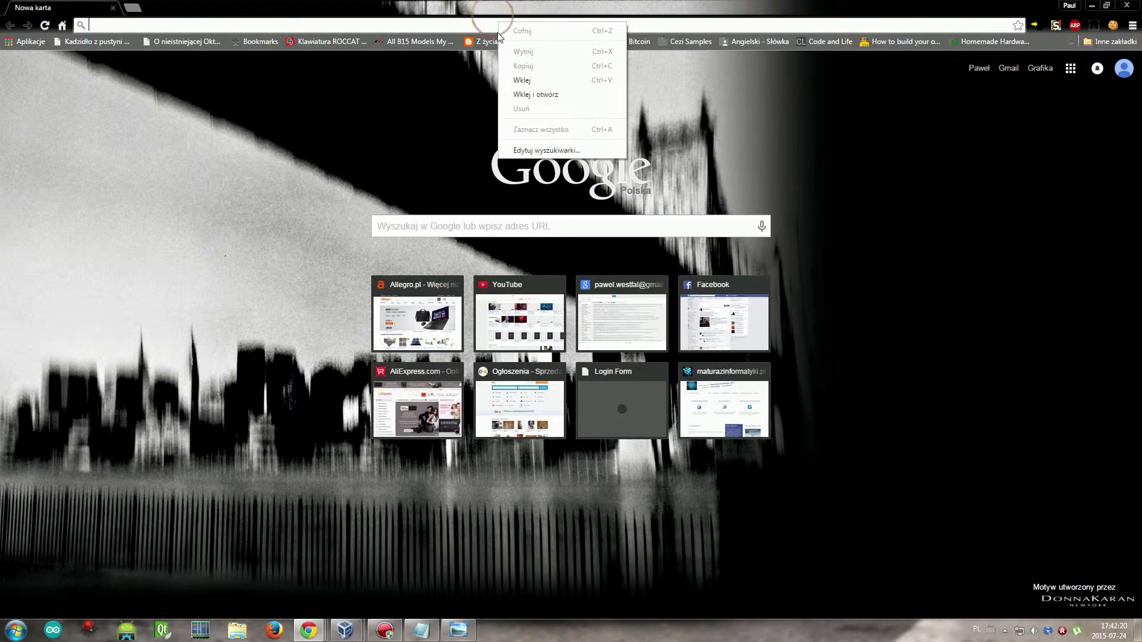
left_click(531, 91)
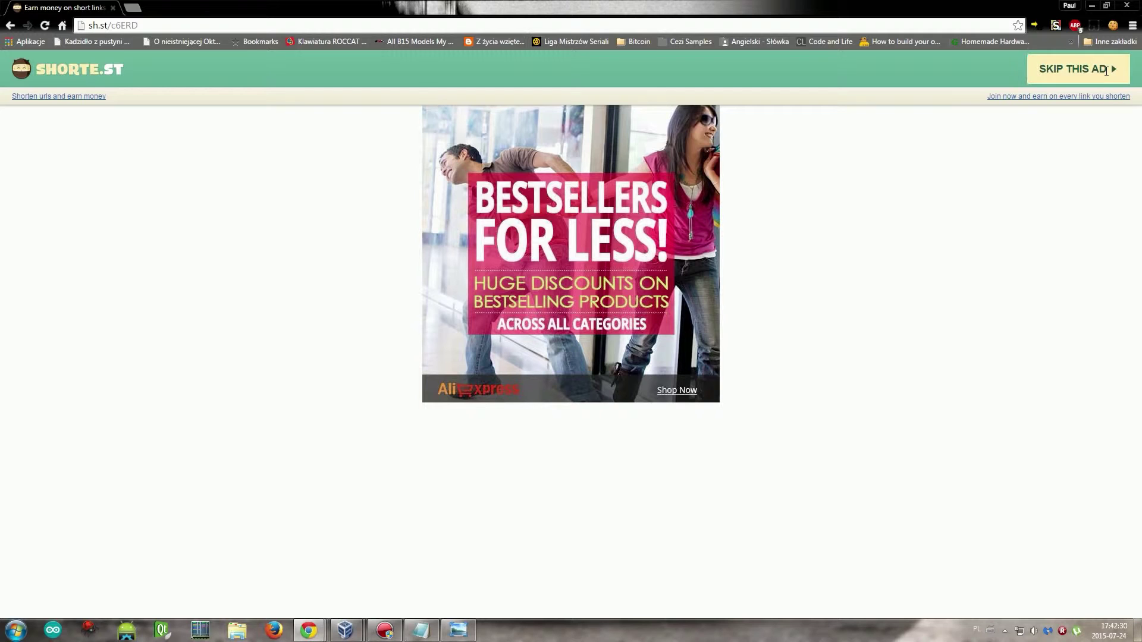
Step: Skip the shorte.st ad and save D3DX9_41.dll from MediaFire
left_click(1111, 63)
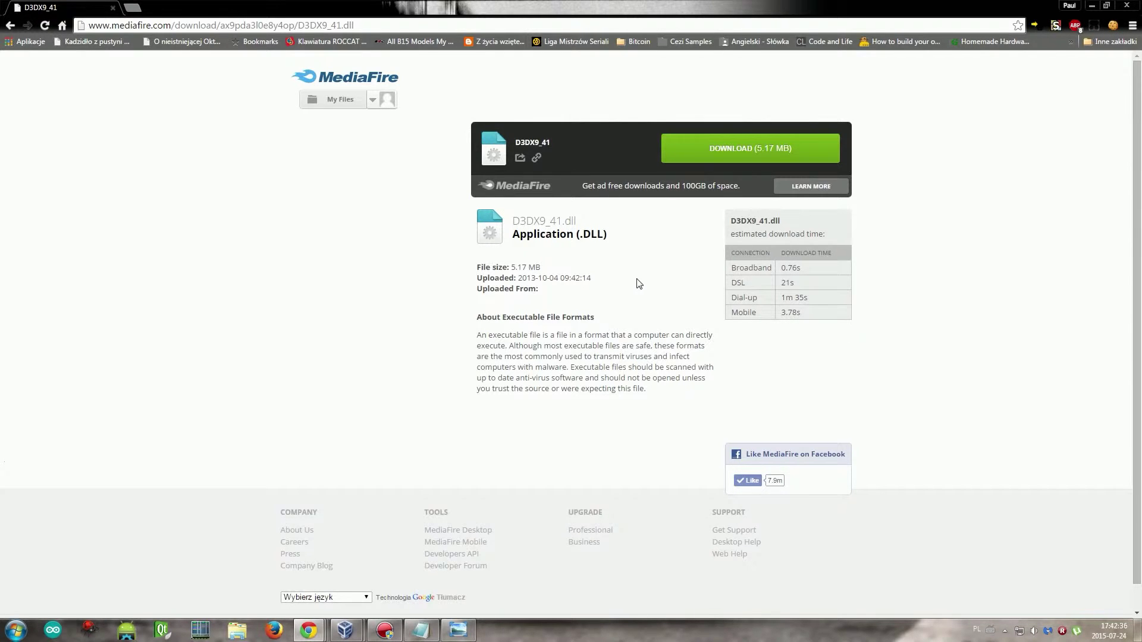
left_click(760, 147)
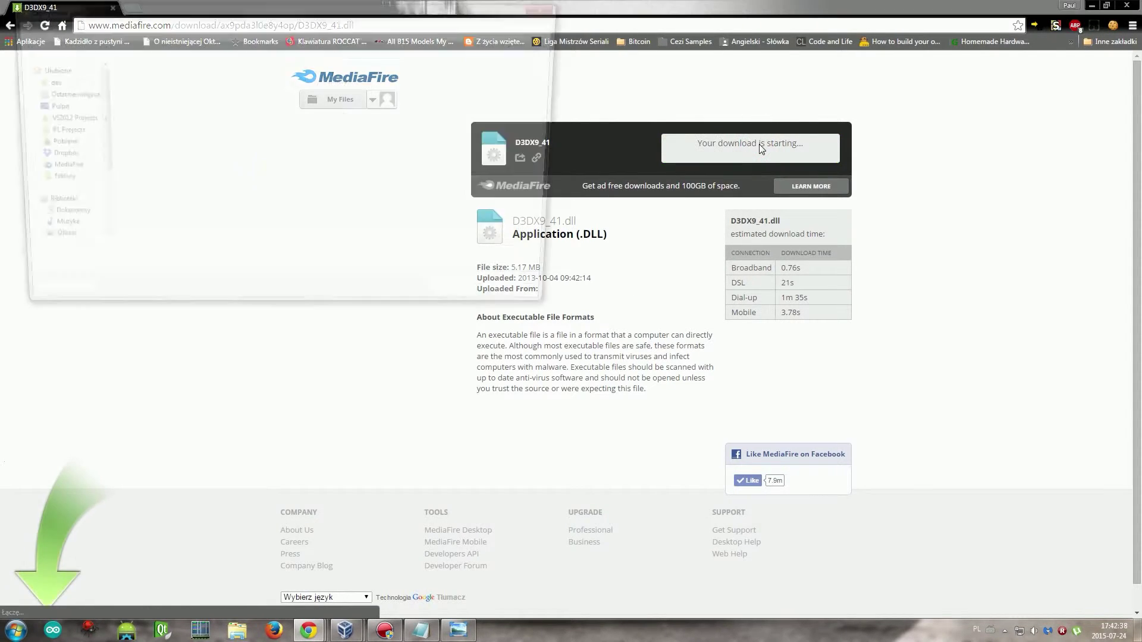
left_click(470, 301)
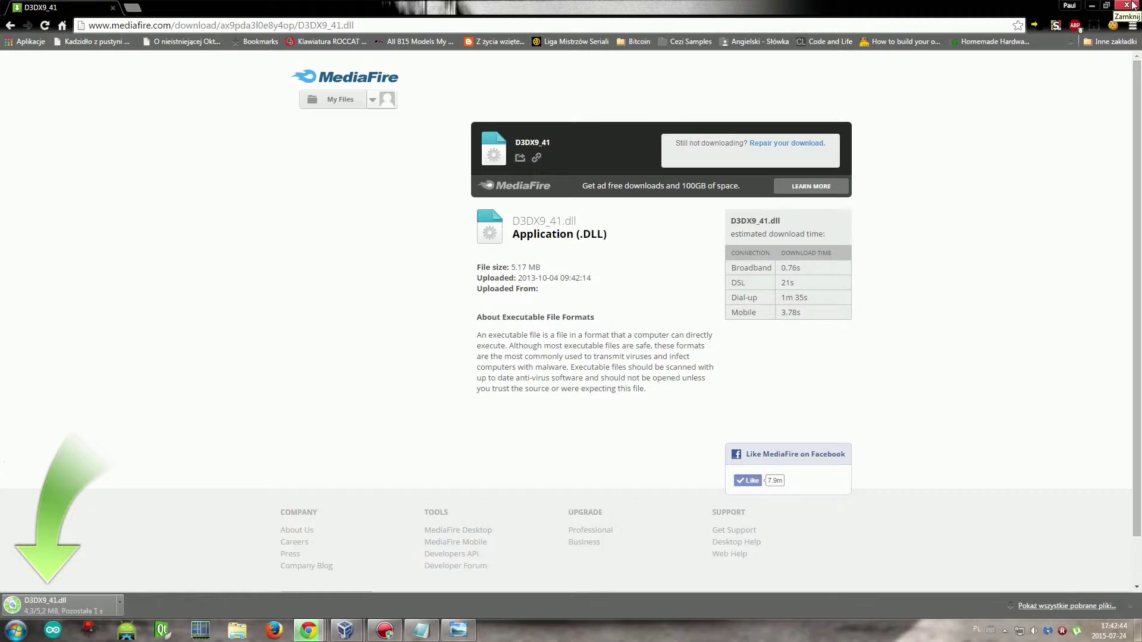
Step: Minimize Chrome and close the error screenshot viewer to reveal the desktop
left_click(461, 631)
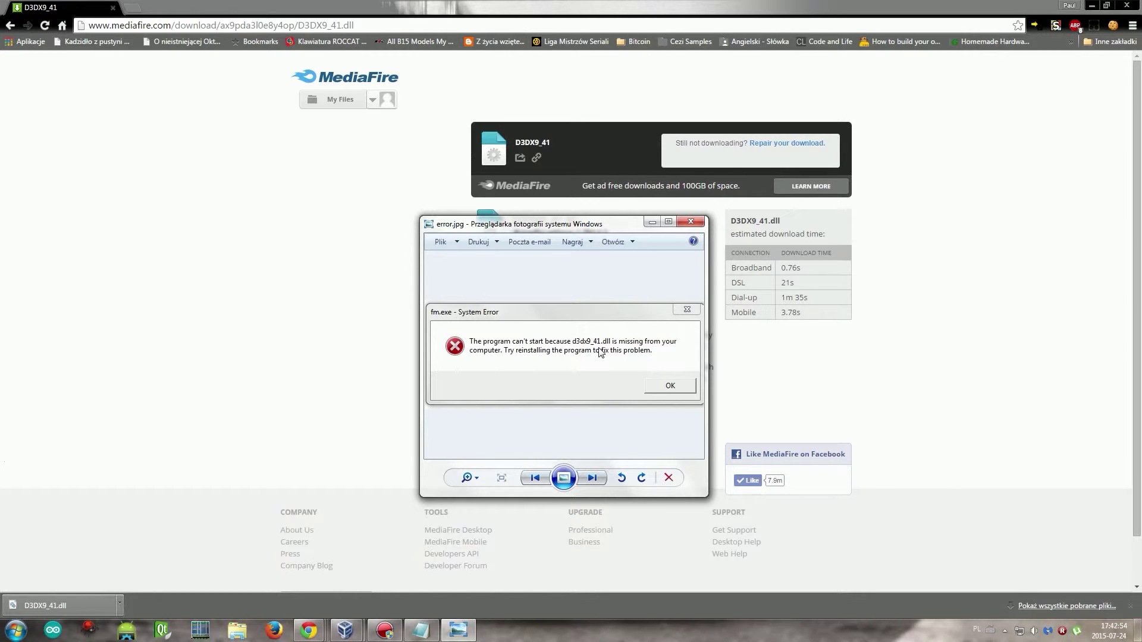
left_click(652, 222)
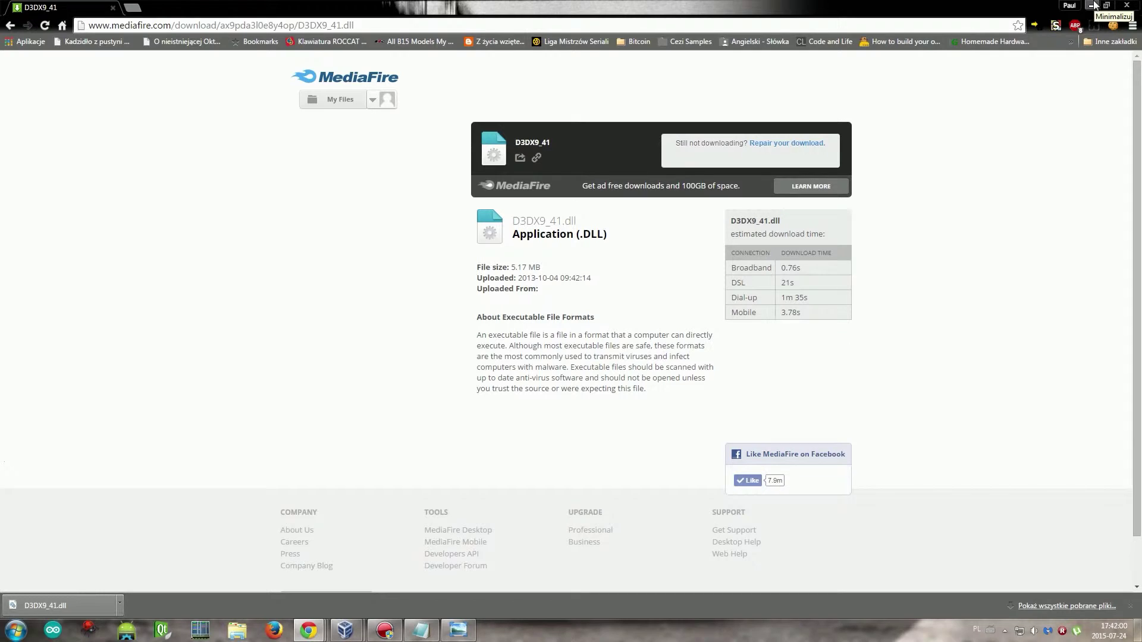
left_click(462, 630)
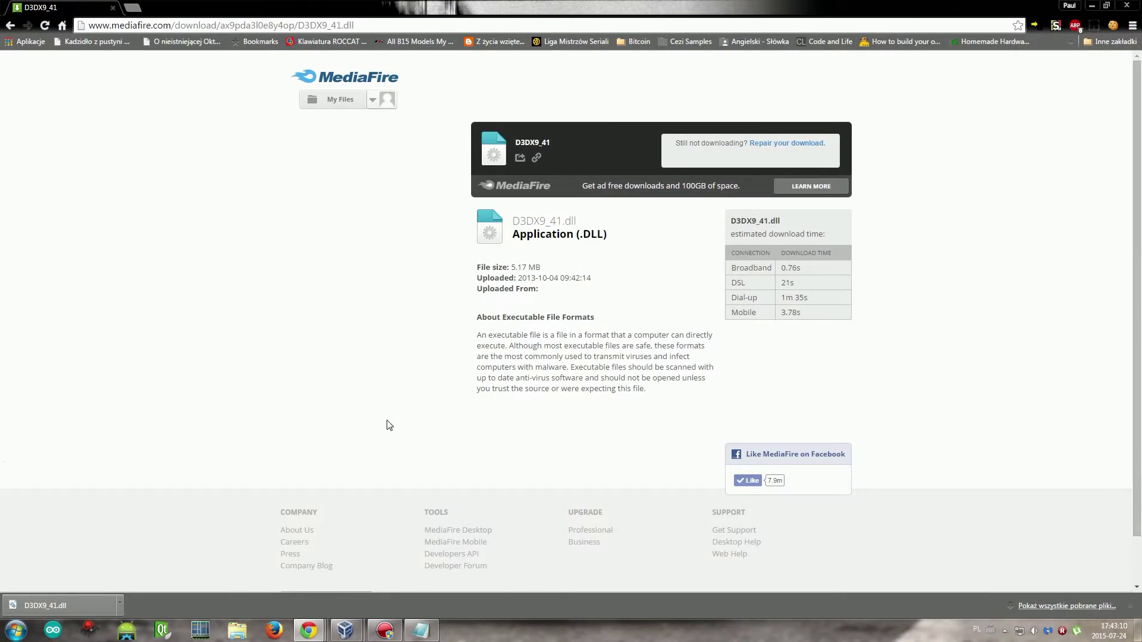
left_click(1126, 5)
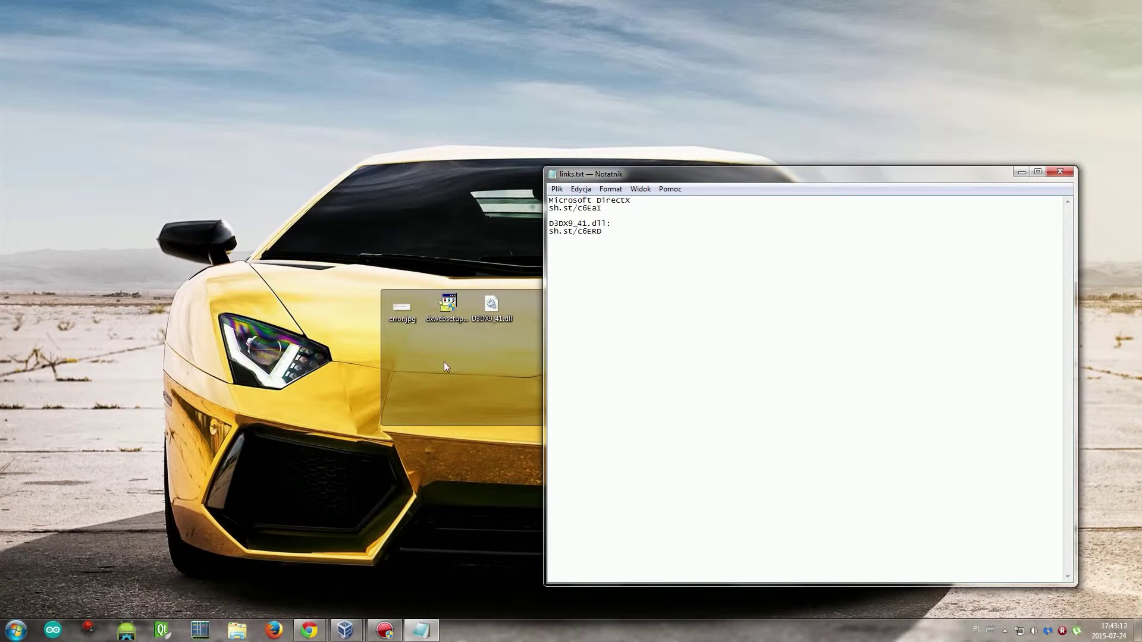
Step: Copy D3DX9_41.dll from the desktop and browse to C:\Windows\System32
left_click(1054, 171)
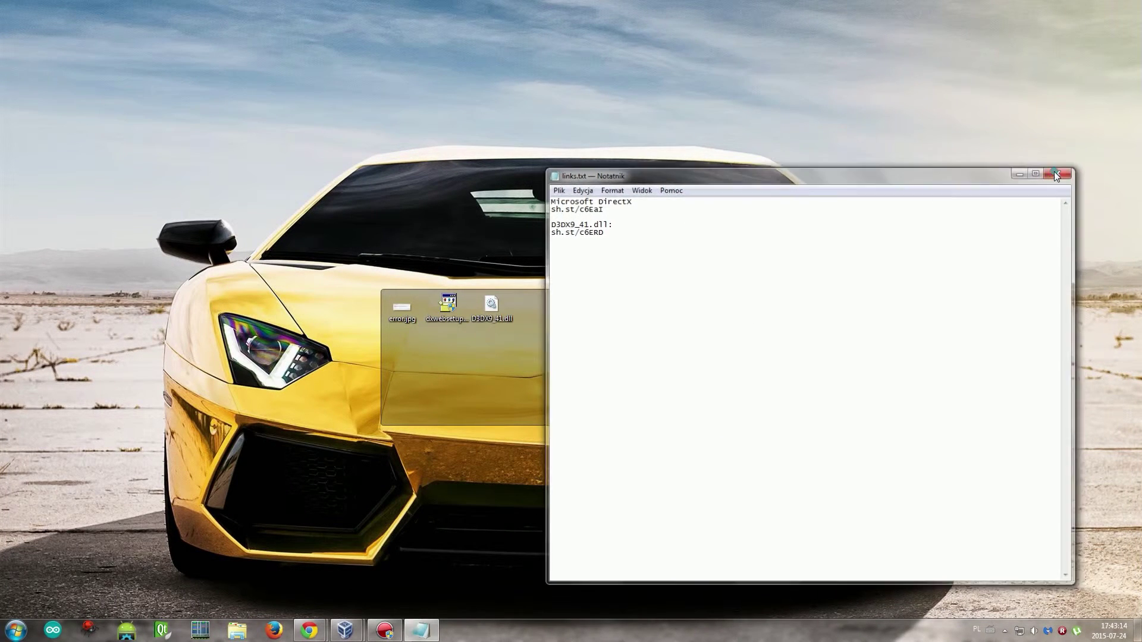
right_click(491, 305)
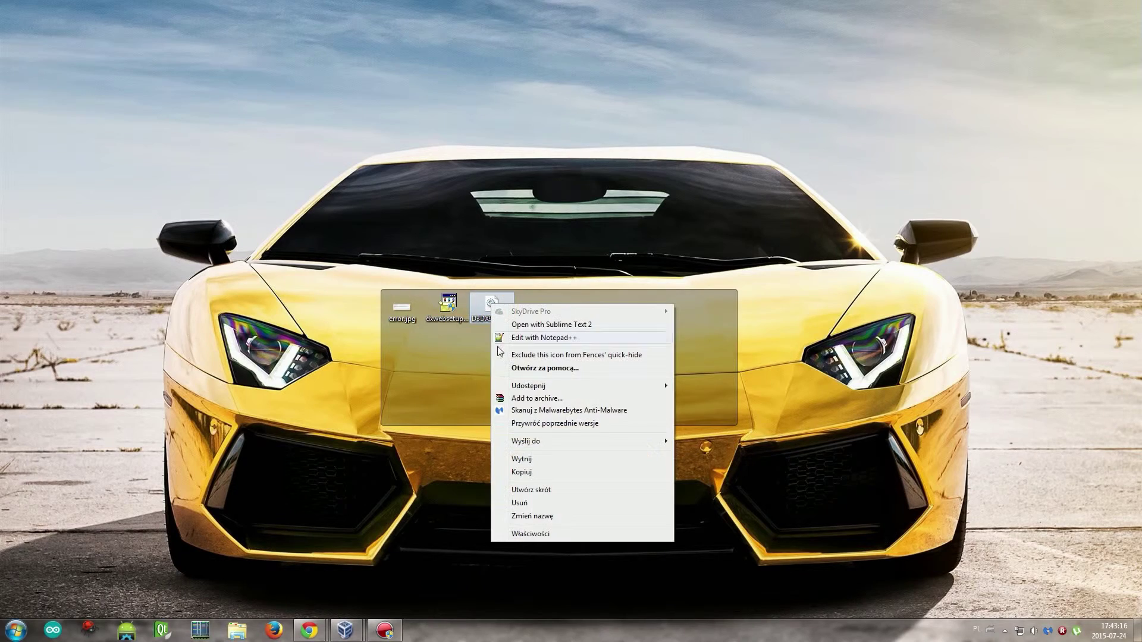
left_click(522, 471)
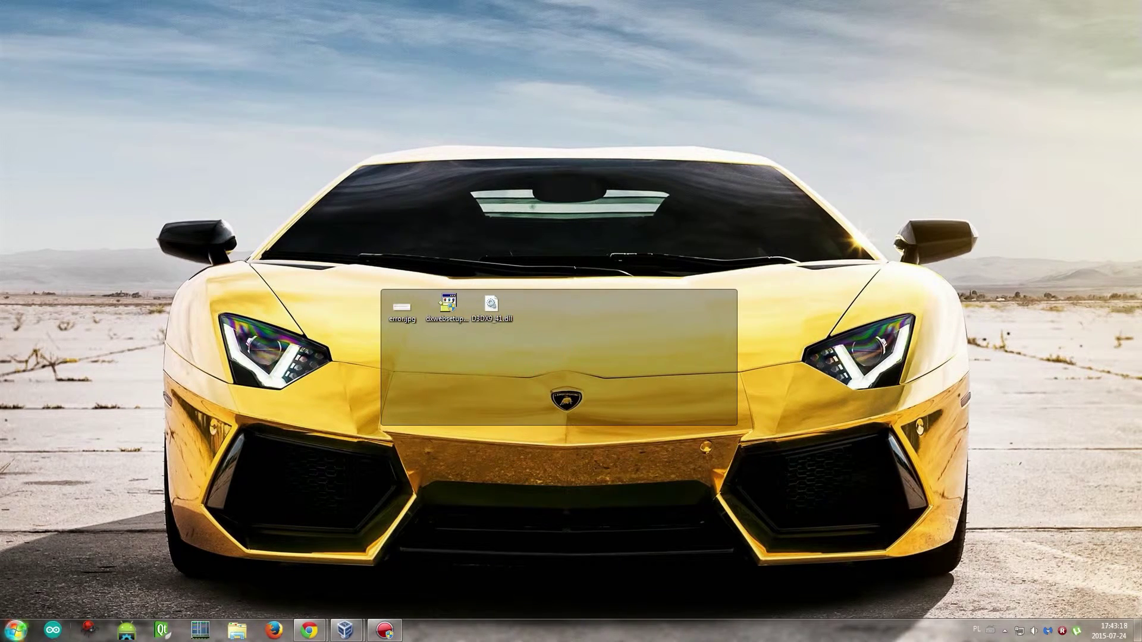
key("super")
left_click(212, 273)
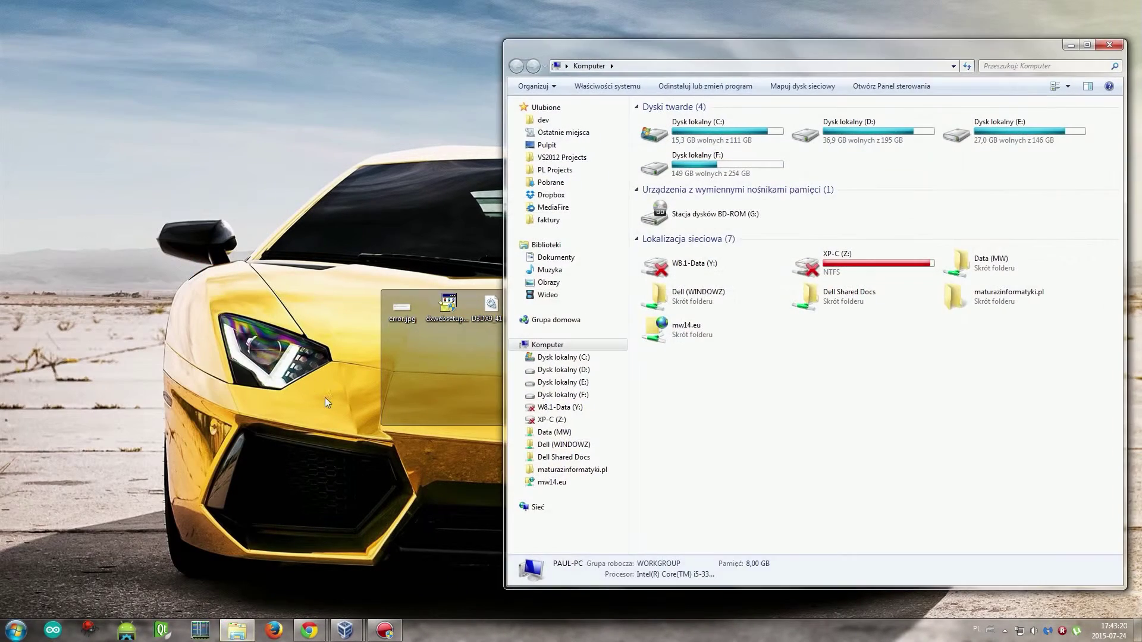
left_click_drag(786, 56, 556, 97)
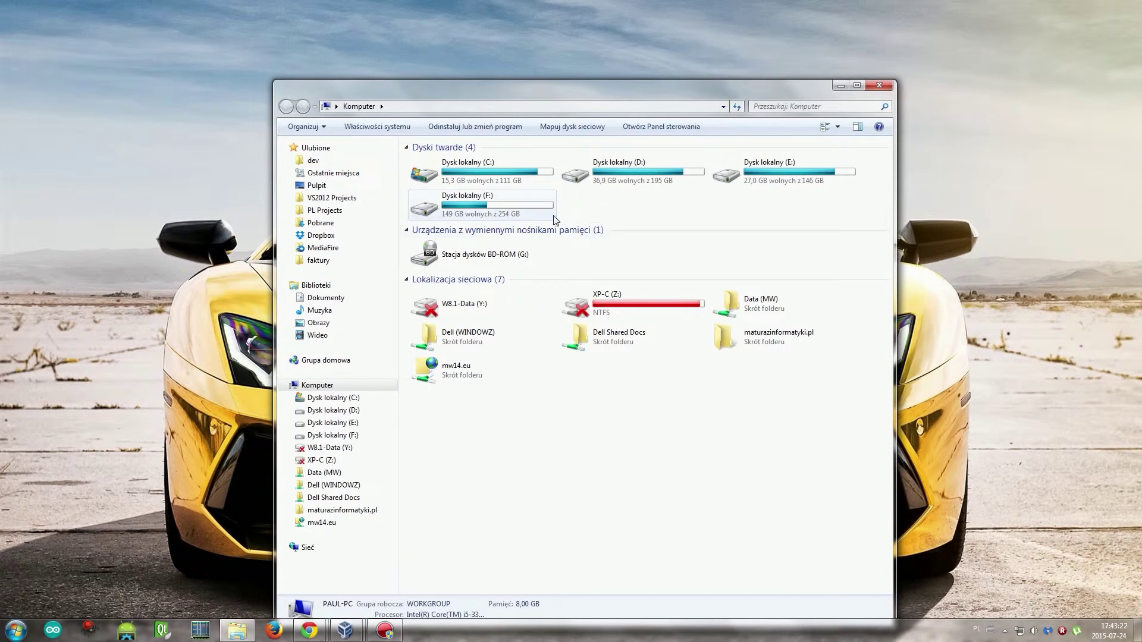
double_click(522, 173)
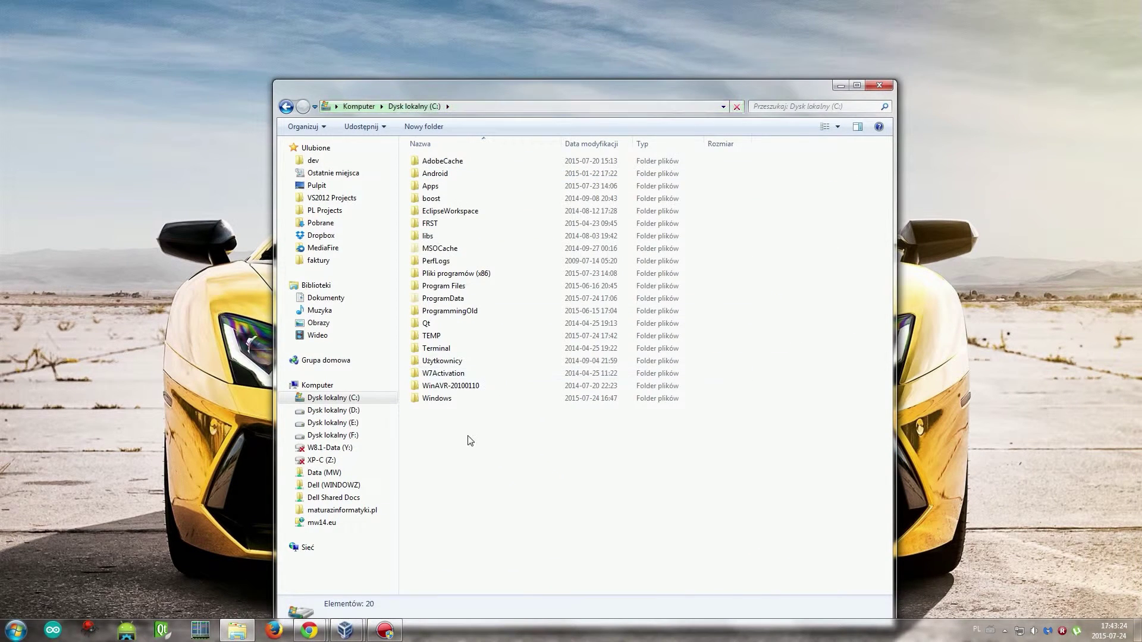
double_click(437, 398)
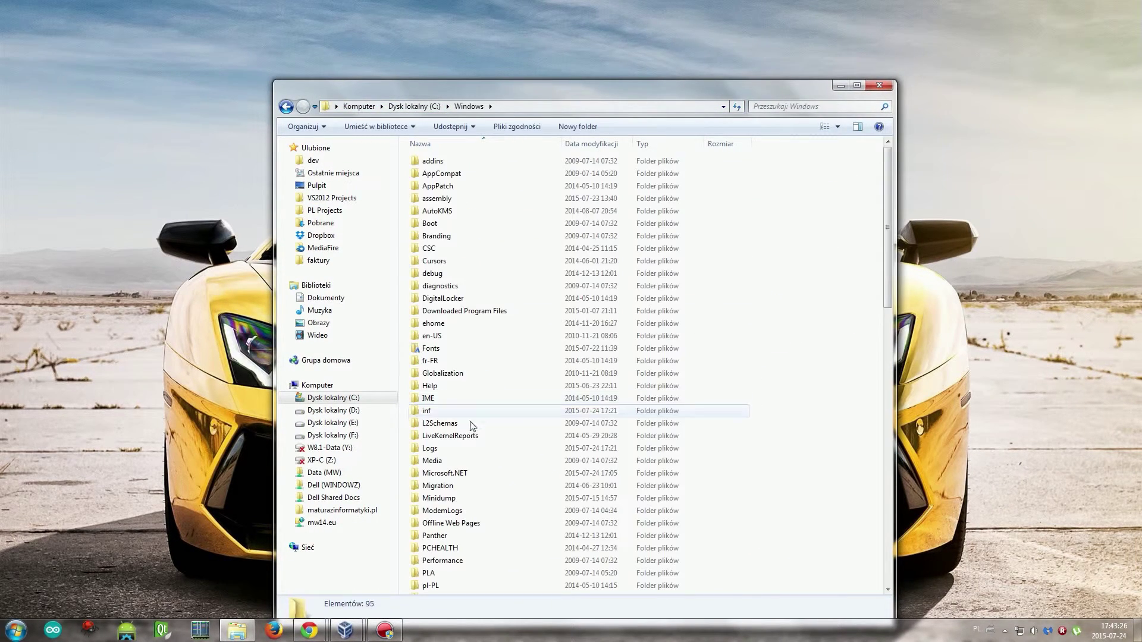
scroll(467, 470, "down", 10)
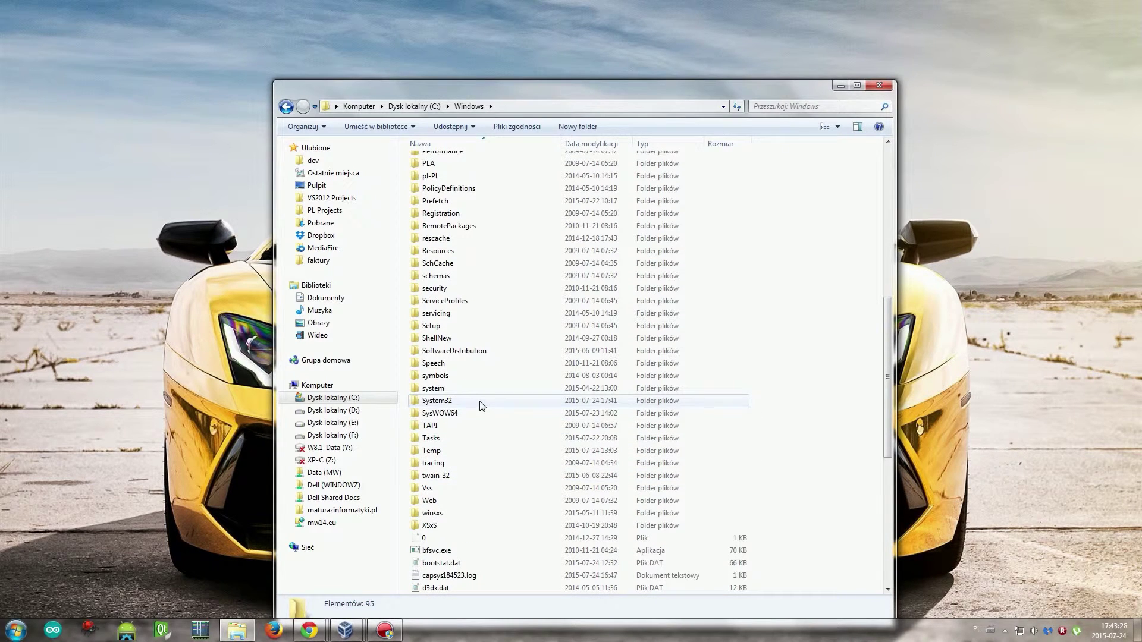
double_click(482, 406)
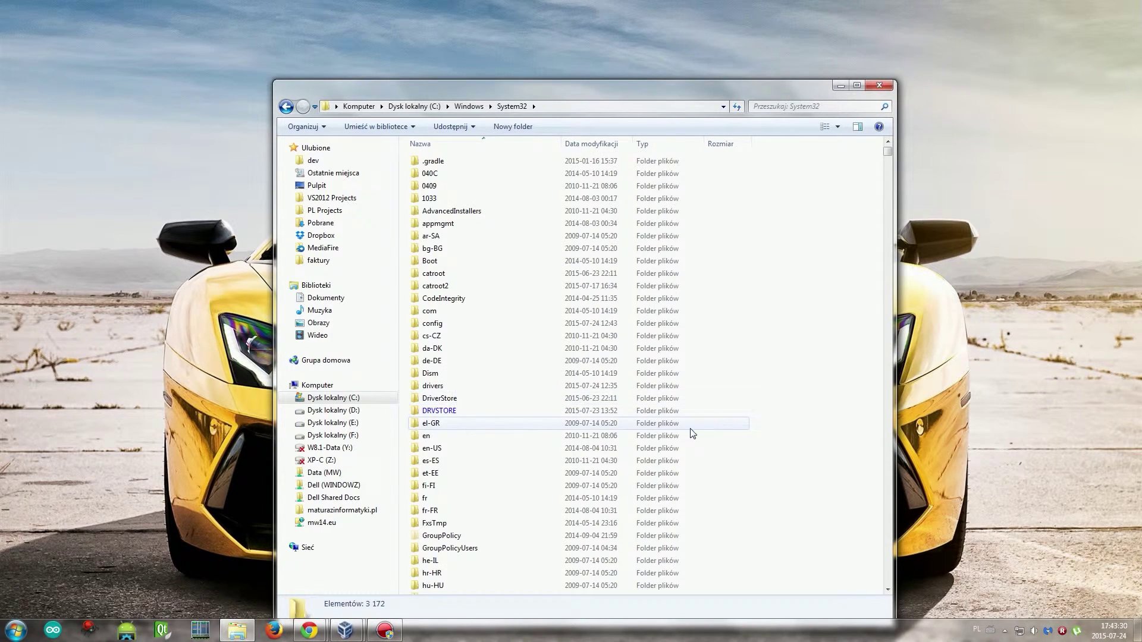
scroll(770, 433, "down", 4)
Step: Paste the DLL into System32, replacing the existing file with administrator permission, then close the folder
right_click(787, 356)
left_click(816, 417)
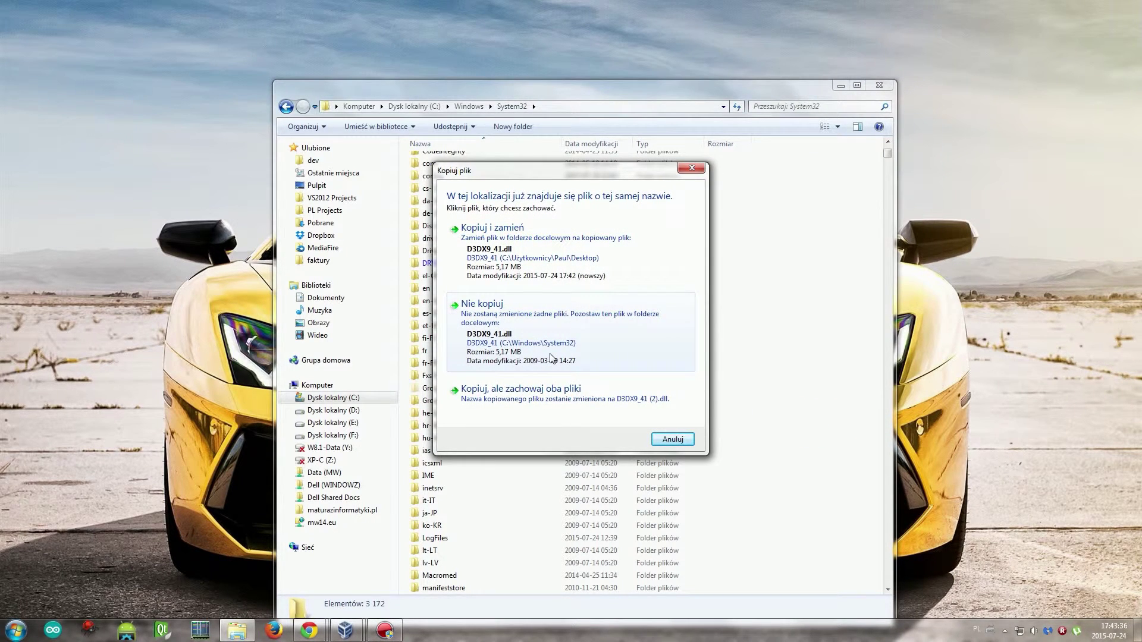
left_click(555, 260)
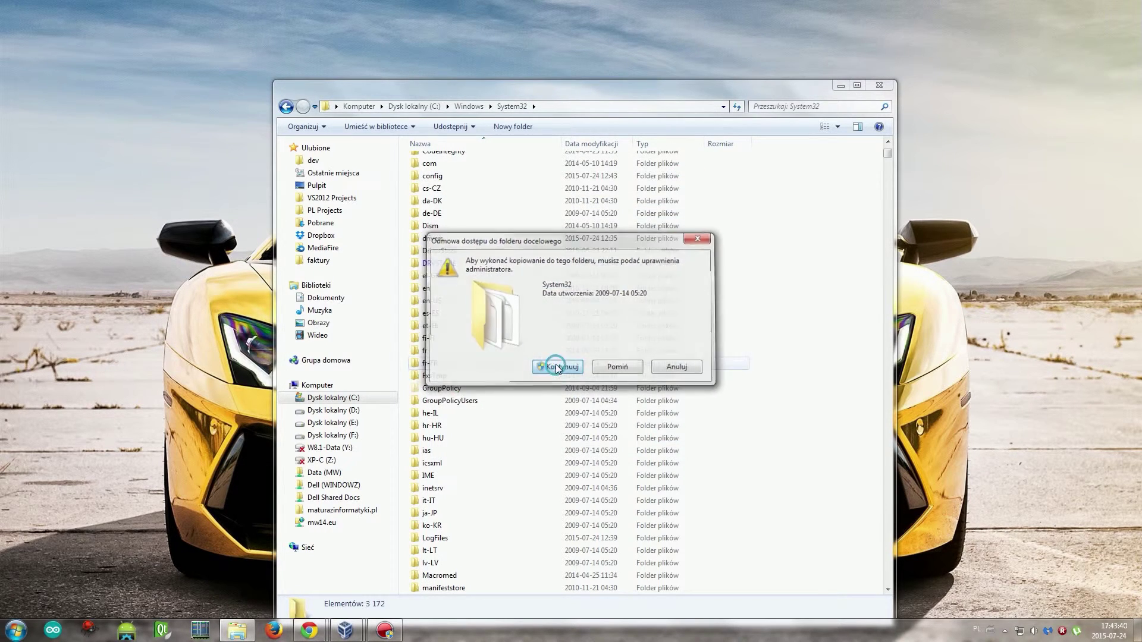
left_click(556, 364)
left_click(820, 413)
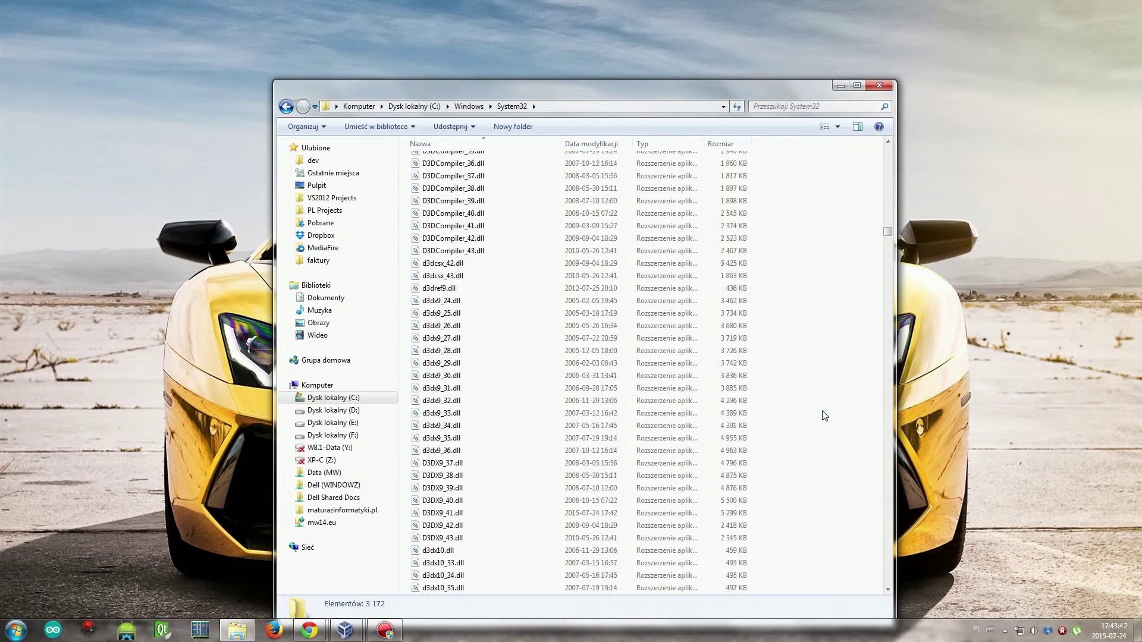
scroll(821, 416, "down", 3)
left_click(496, 475)
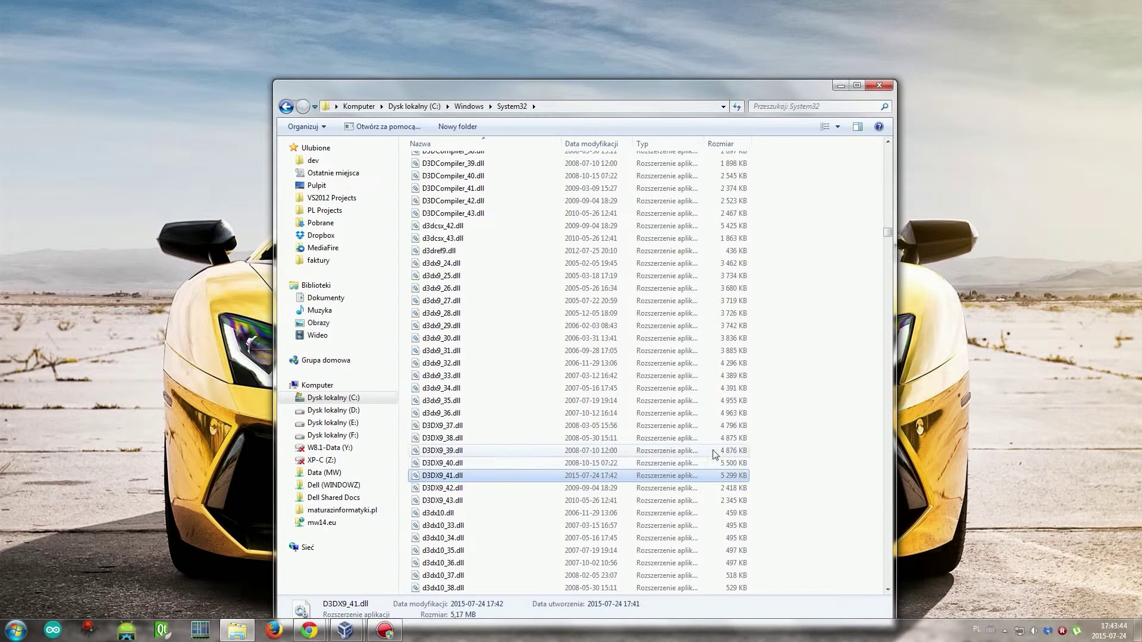
left_click(841, 460)
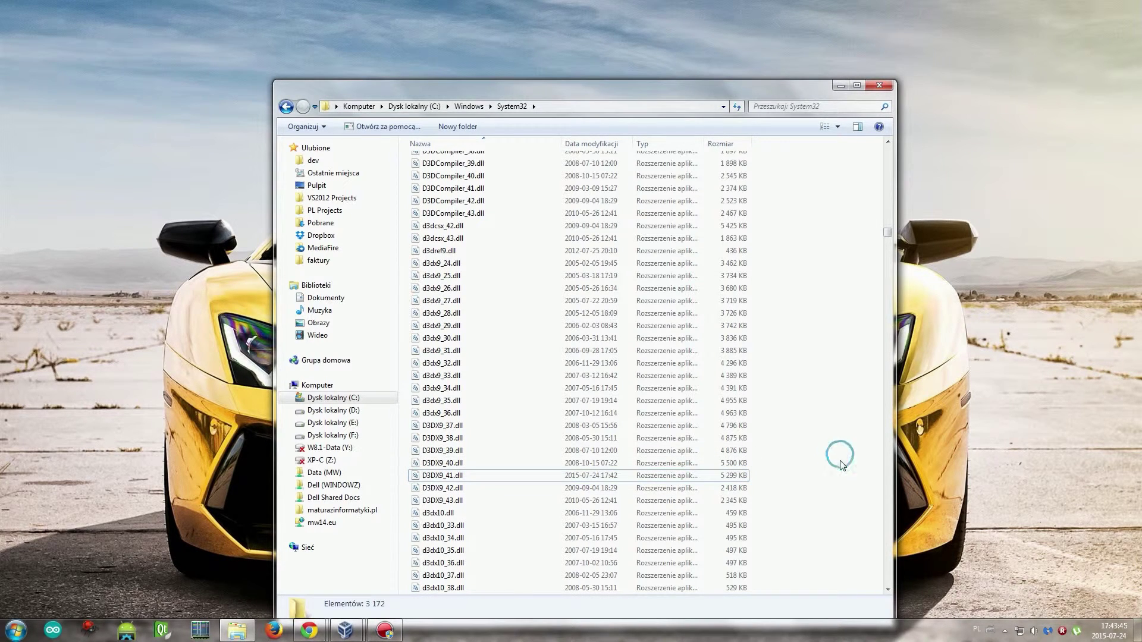
left_click(875, 86)
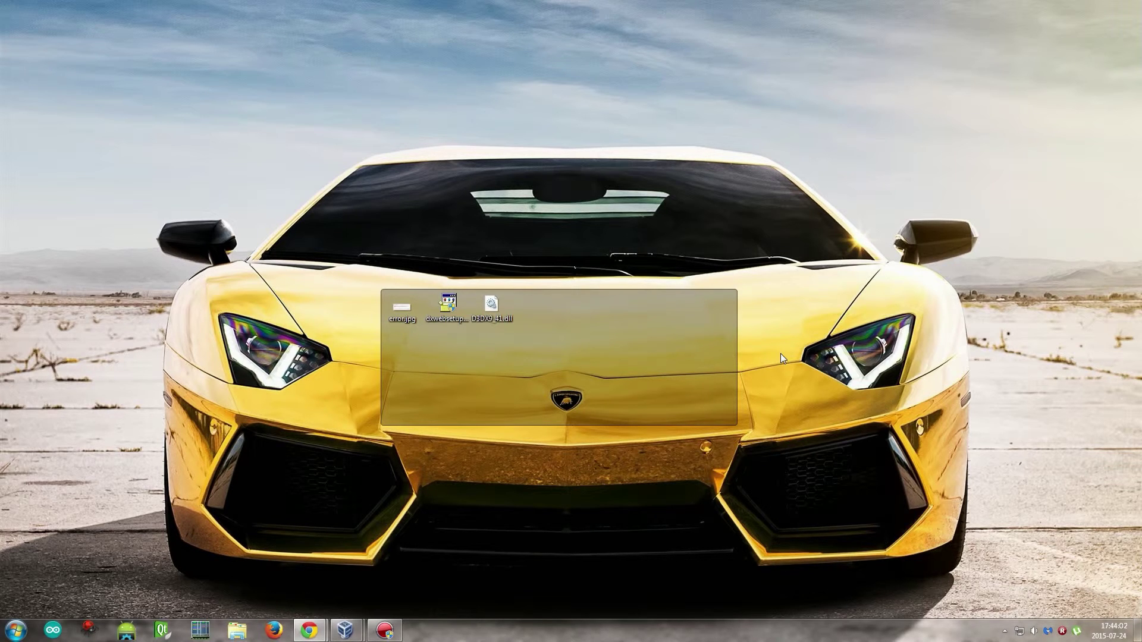
Step: Copy D3DX9_41.dll from the desktop and browse to D:\Origin\FIFA 14\Game
right_click(489, 306)
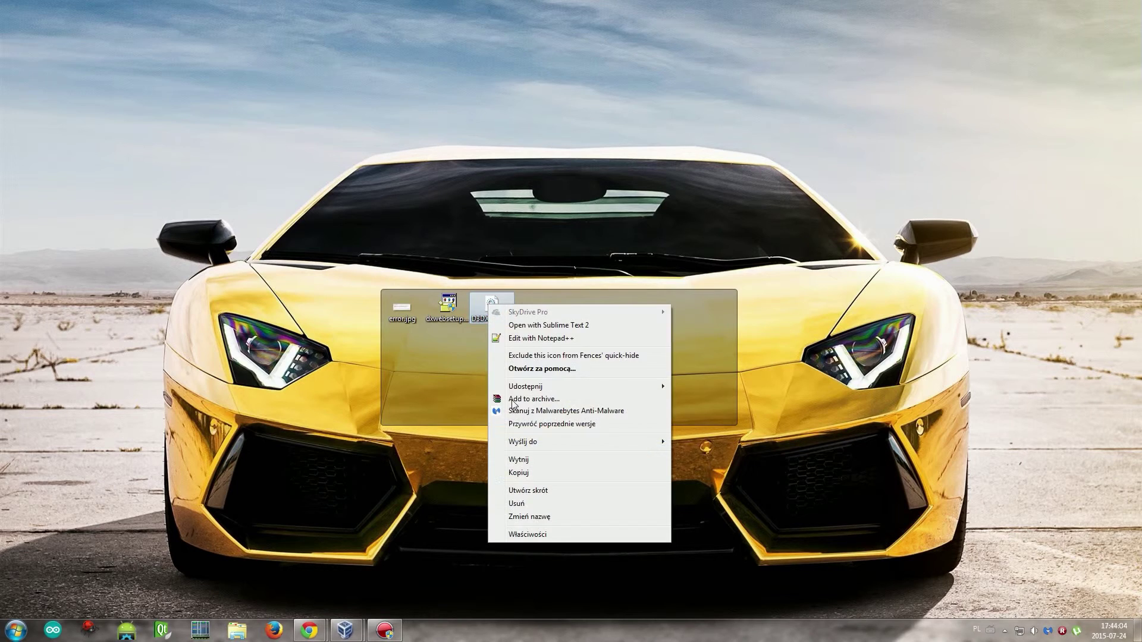
left_click(534, 474)
left_click(532, 349)
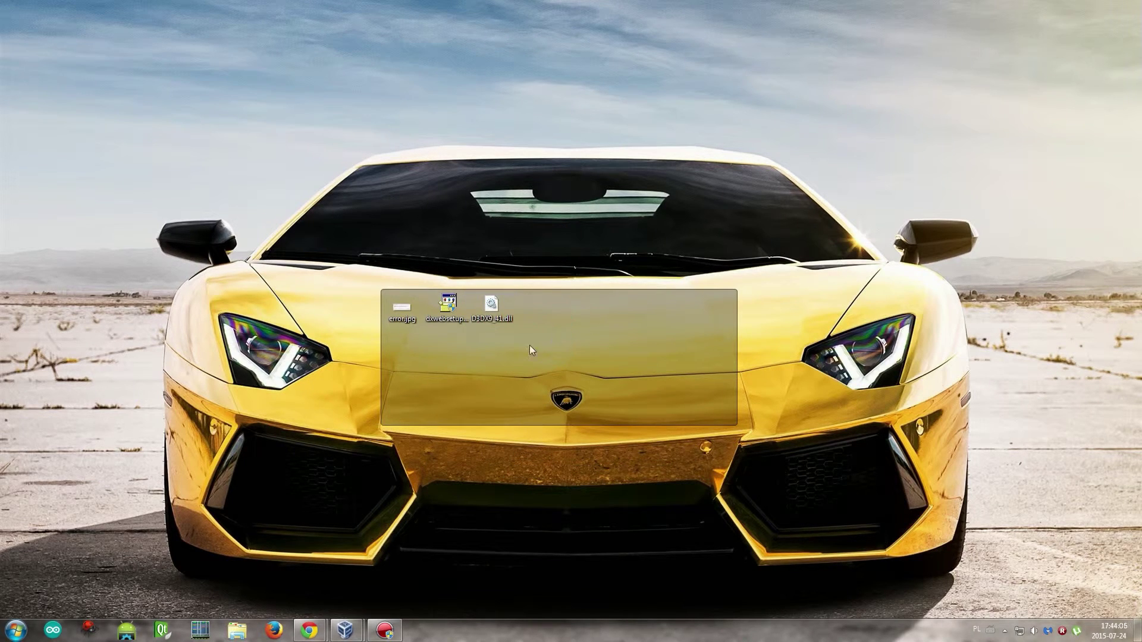
left_click(23, 624)
left_click(213, 289)
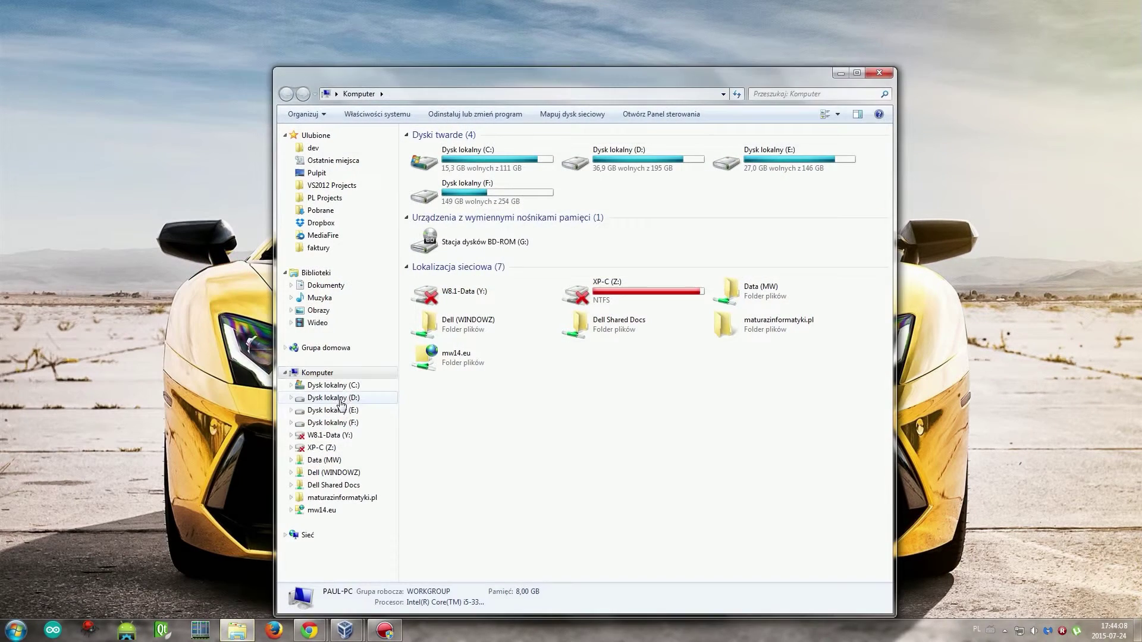
double_click(639, 150)
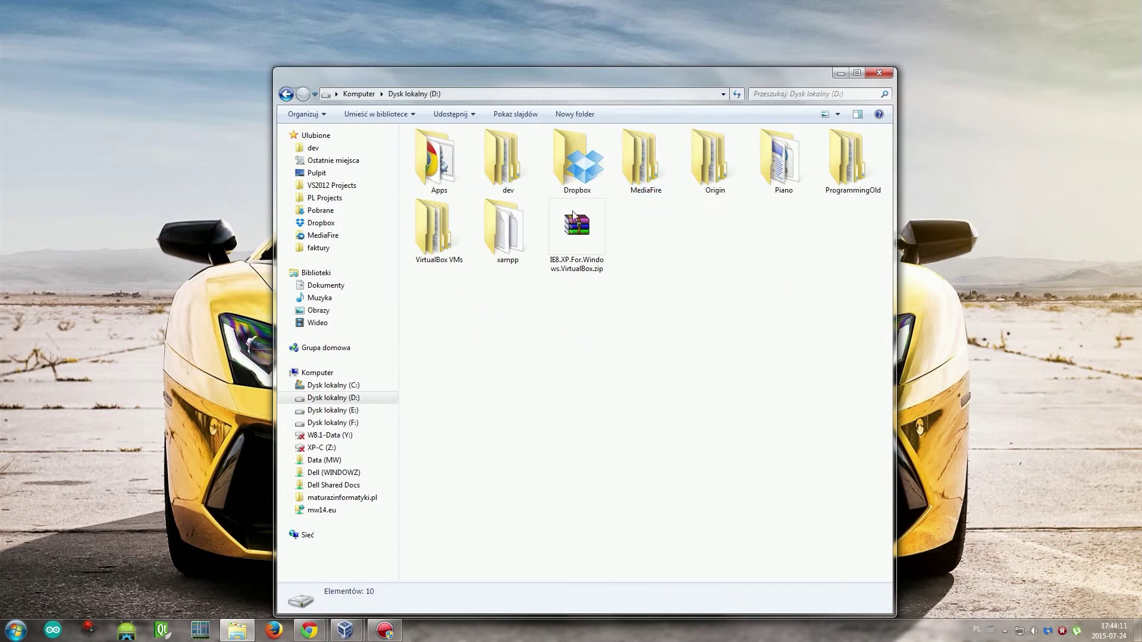
double_click(443, 158)
key("BackSpace")
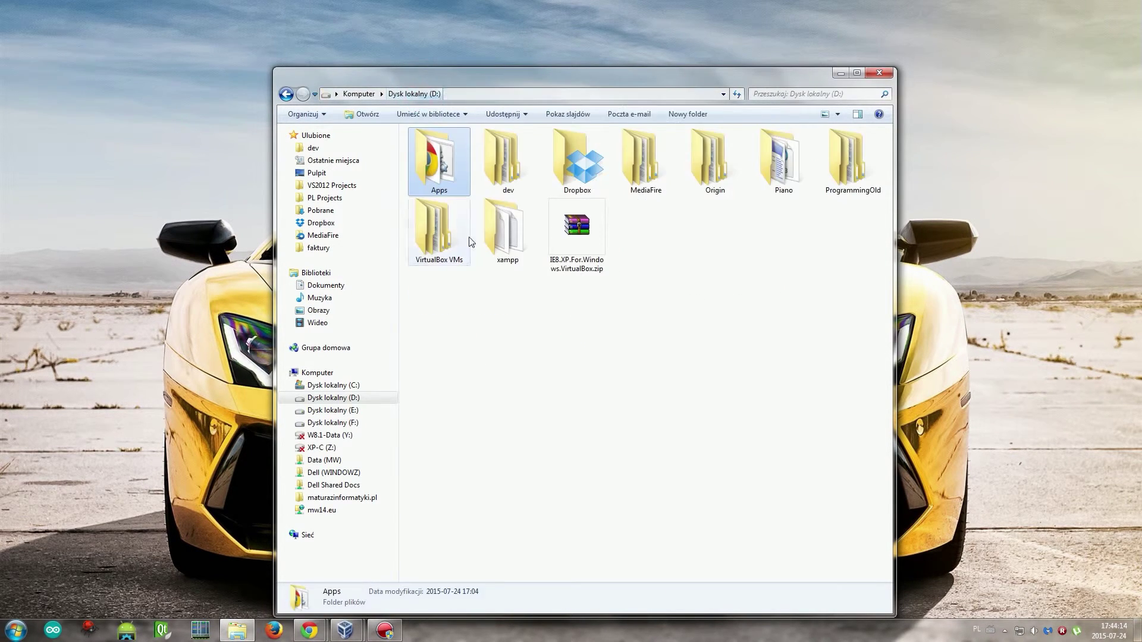
double_click(715, 158)
double_click(446, 161)
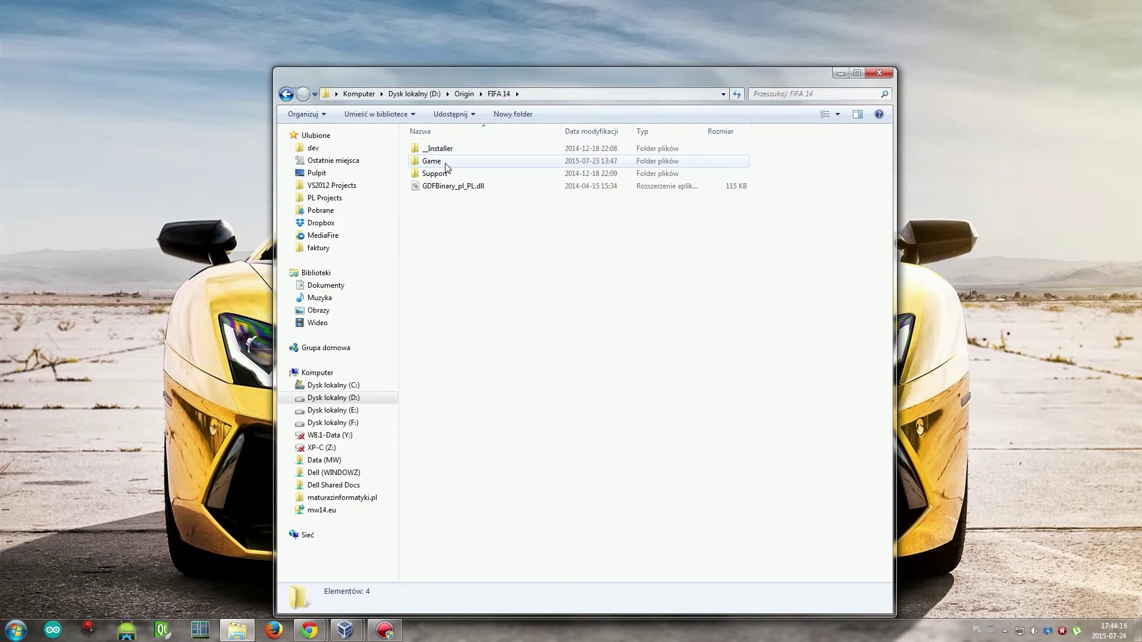
double_click(480, 158)
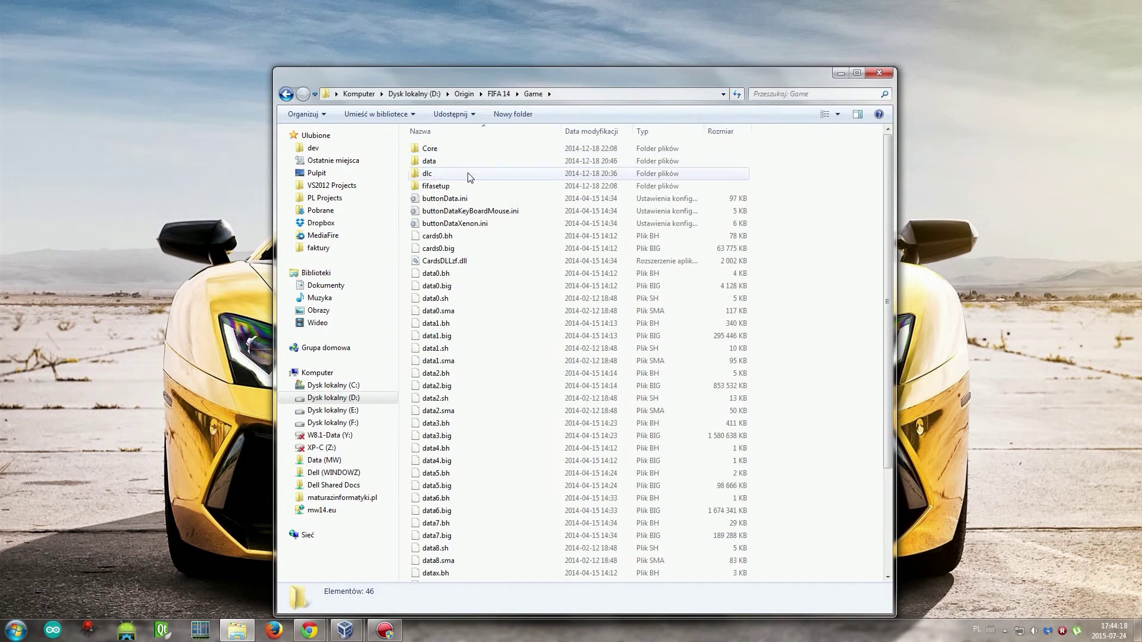
scroll(517, 398, "down", 4)
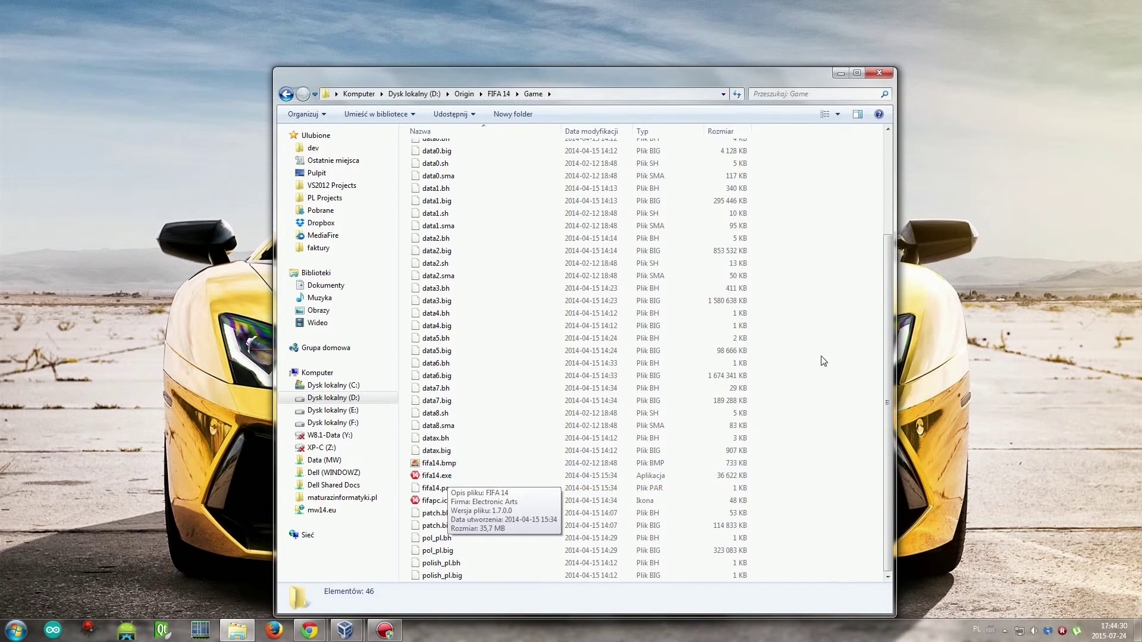
Step: Paste D3DX9_41.dll into the Game folder, which now lists 47 items
right_click(853, 335)
left_click(879, 419)
scroll(831, 293, "up", 4)
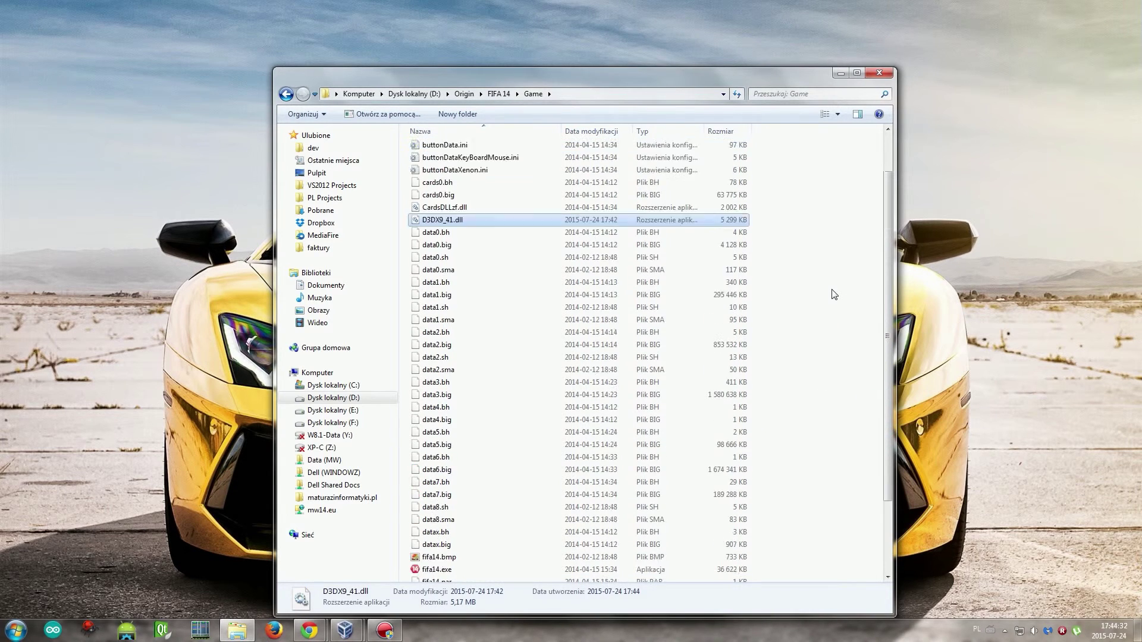
scroll(428, 262, "down", 4)
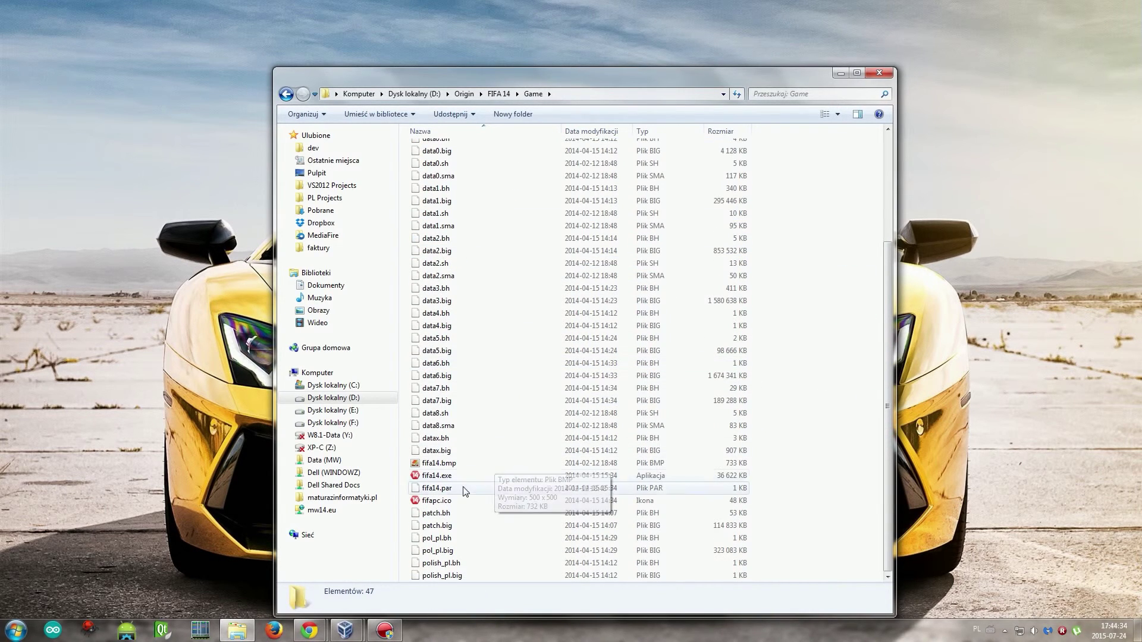